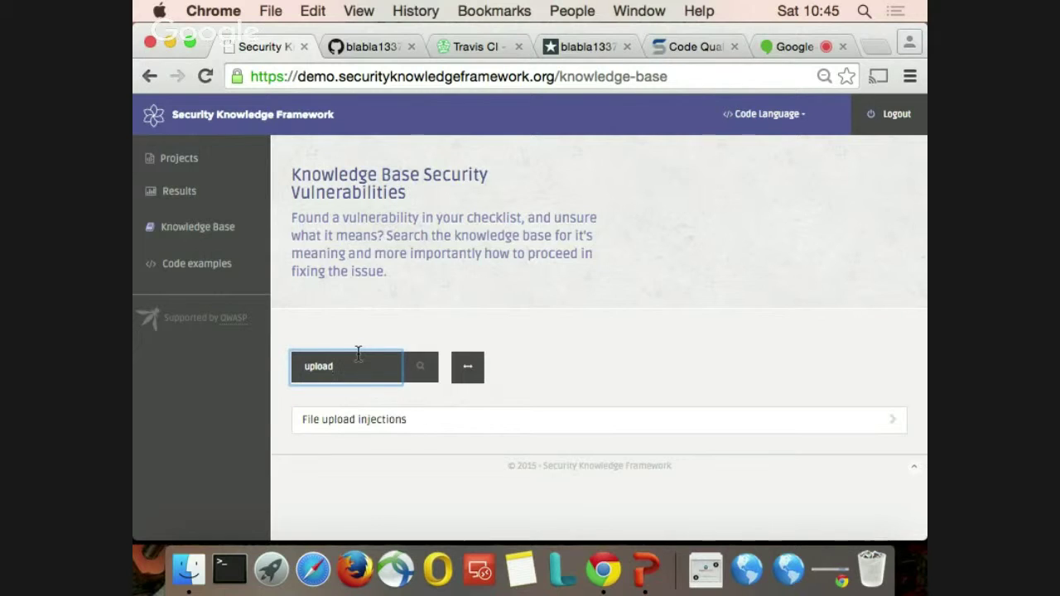
Open the File upload injections article in the knowledge base and read its description and solution sections
{"action": "left_click", "coordinate": [348, 422]}
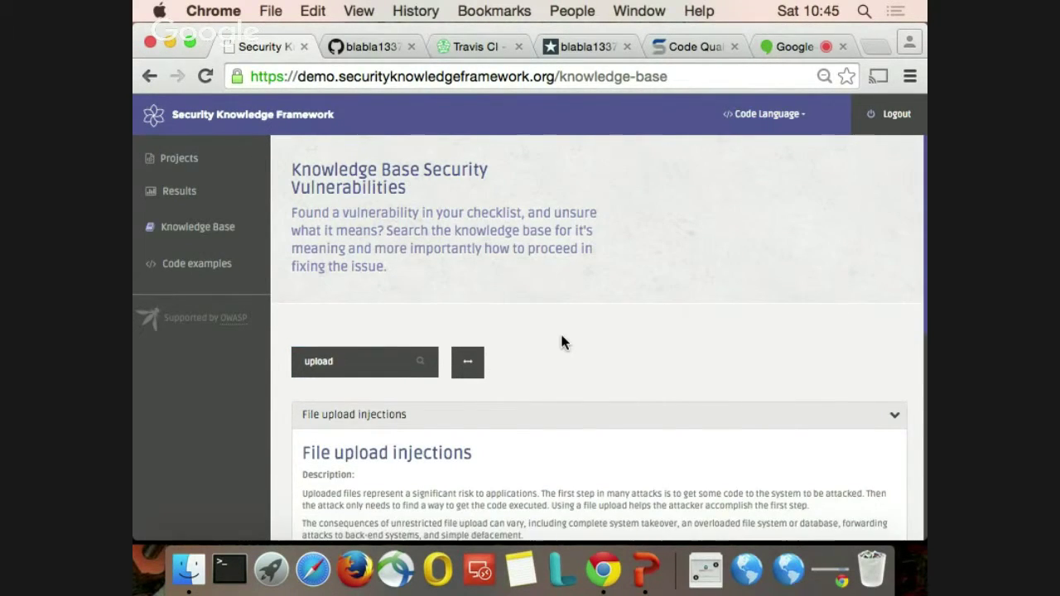
{"action": "scroll", "coordinate": [561, 342], "scroll_direction": "down", "scroll_amount": 4}
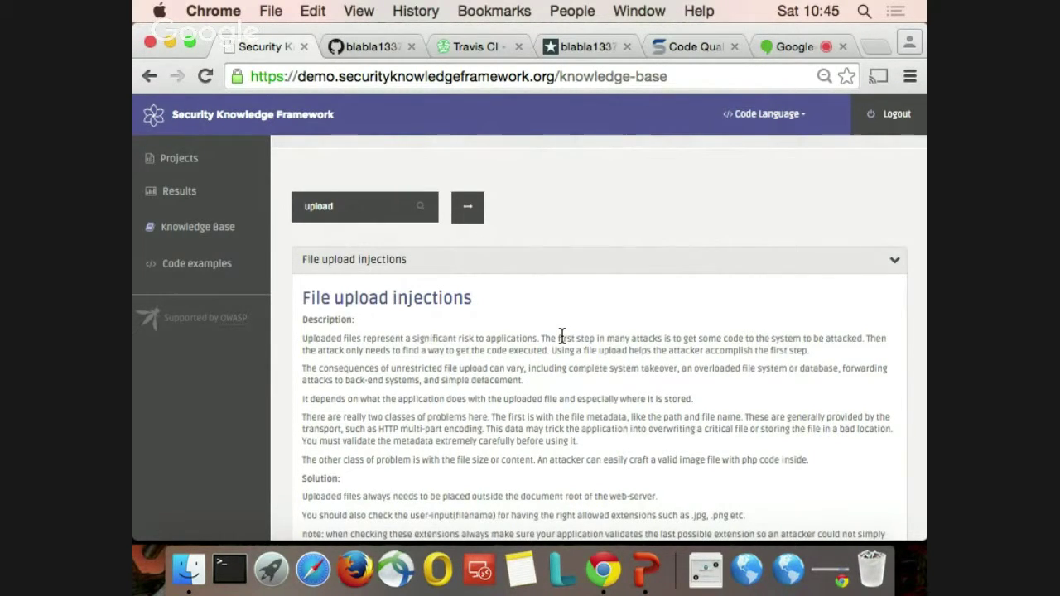
{"action": "scroll", "coordinate": [561, 336], "scroll_direction": "down", "scroll_amount": 5}
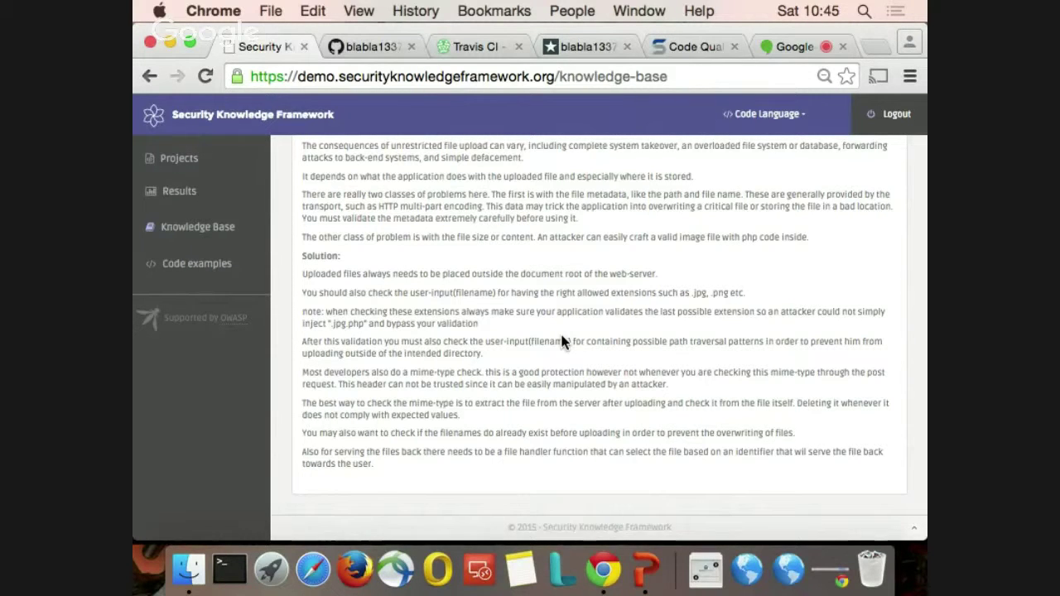
{"action": "double_click", "coordinate": [333, 254]}
{"action": "left_click", "coordinate": [403, 263]}
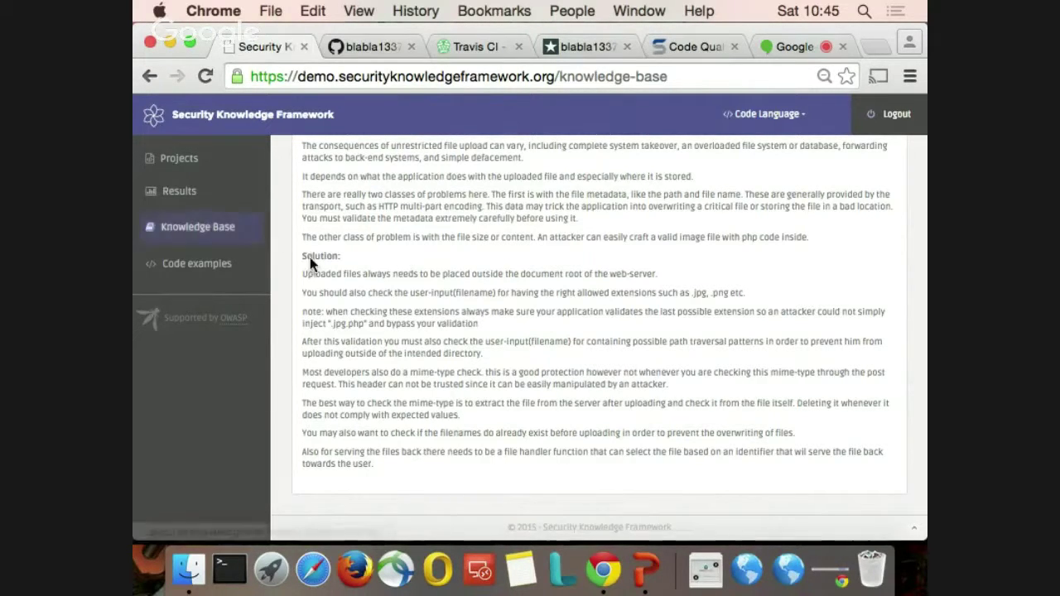
Leave the vulnerability article, open the code examples page and bring up the choice of code languages
{"action": "scroll", "coordinate": [338, 273], "scroll_direction": "up", "scroll_amount": 2}
{"action": "scroll", "coordinate": [338, 273], "scroll_direction": "up", "scroll_amount": 8}
{"action": "left_click", "coordinate": [422, 365]}
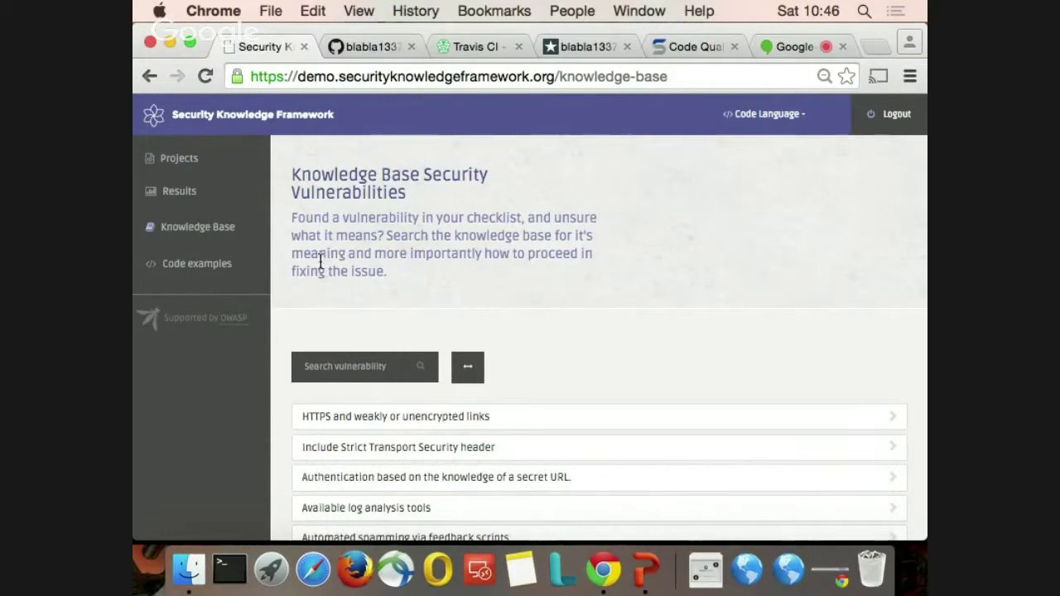
{"action": "left_click", "coordinate": [199, 264]}
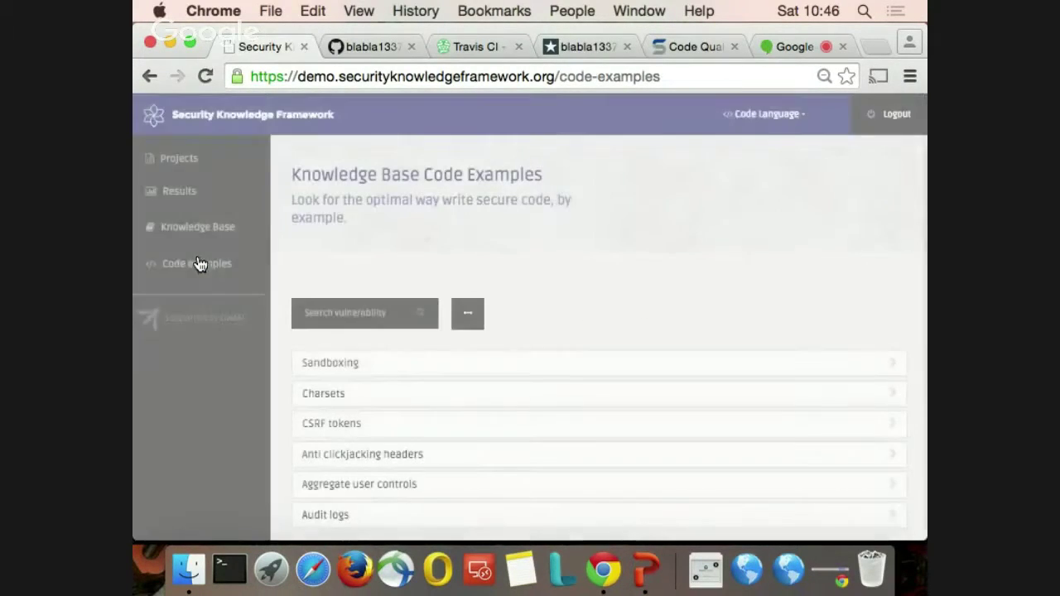
{"action": "scroll", "coordinate": [645, 236], "scroll_direction": "down", "scroll_amount": 2}
{"action": "scroll", "coordinate": [645, 237], "scroll_direction": "down", "scroll_amount": 2}
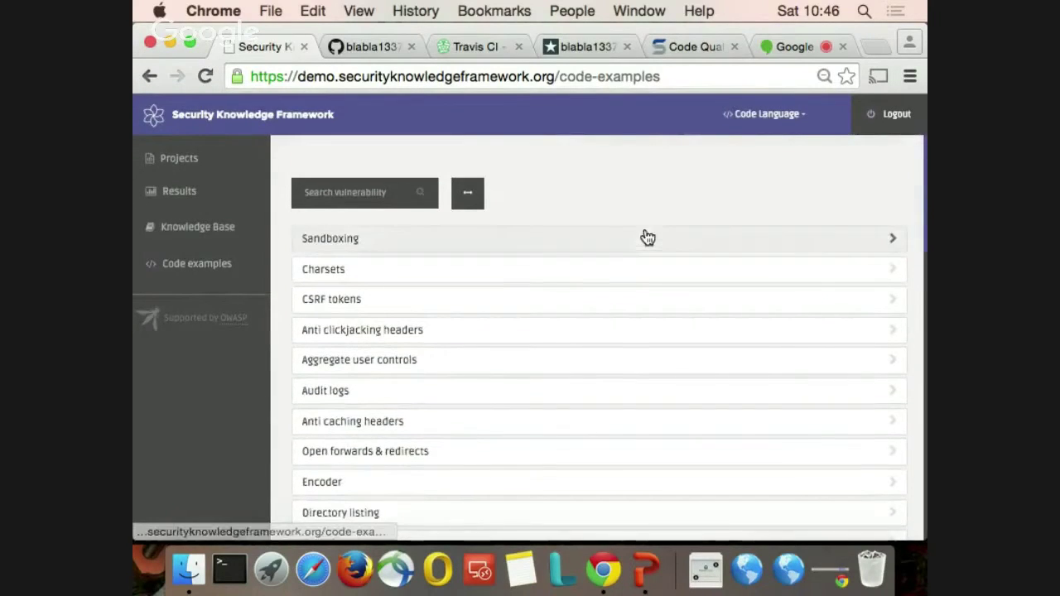
{"action": "scroll", "coordinate": [728, 165], "scroll_direction": "up", "scroll_amount": 1}
{"action": "left_click", "coordinate": [799, 114]}
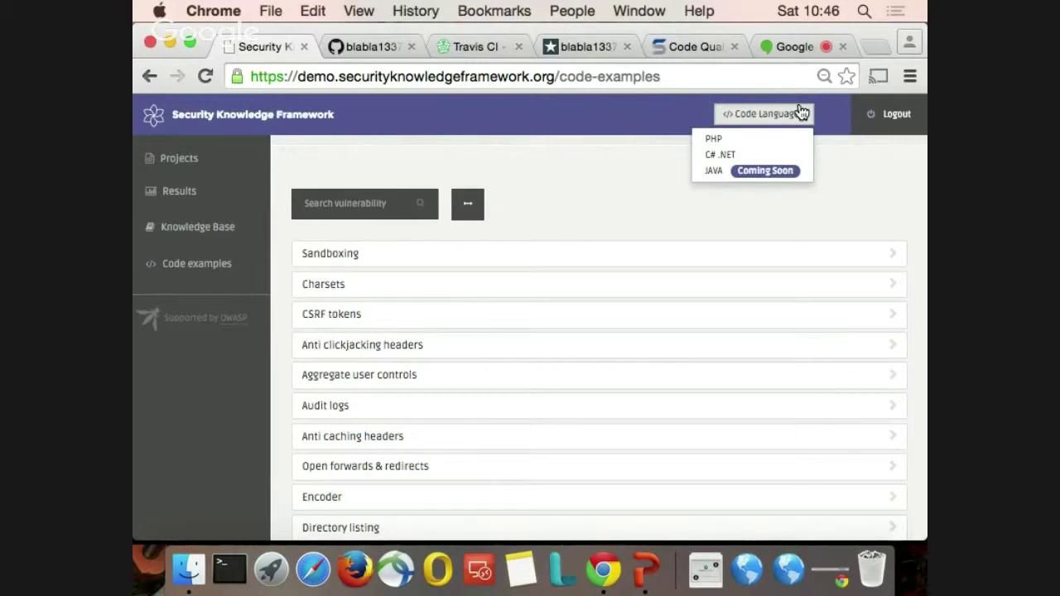
Search the code examples for "uplo" and open the File upload example
{"action": "left_click", "coordinate": [625, 195]}
{"action": "left_click", "coordinate": [327, 208]}
{"action": "type", "text": "uplo"}
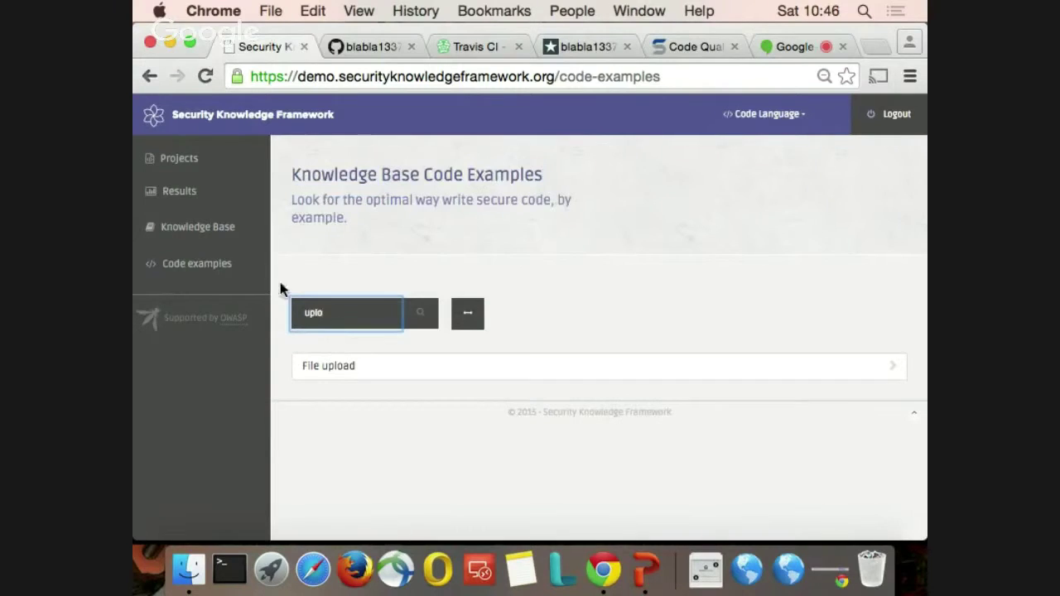
{"action": "left_click", "coordinate": [311, 367]}
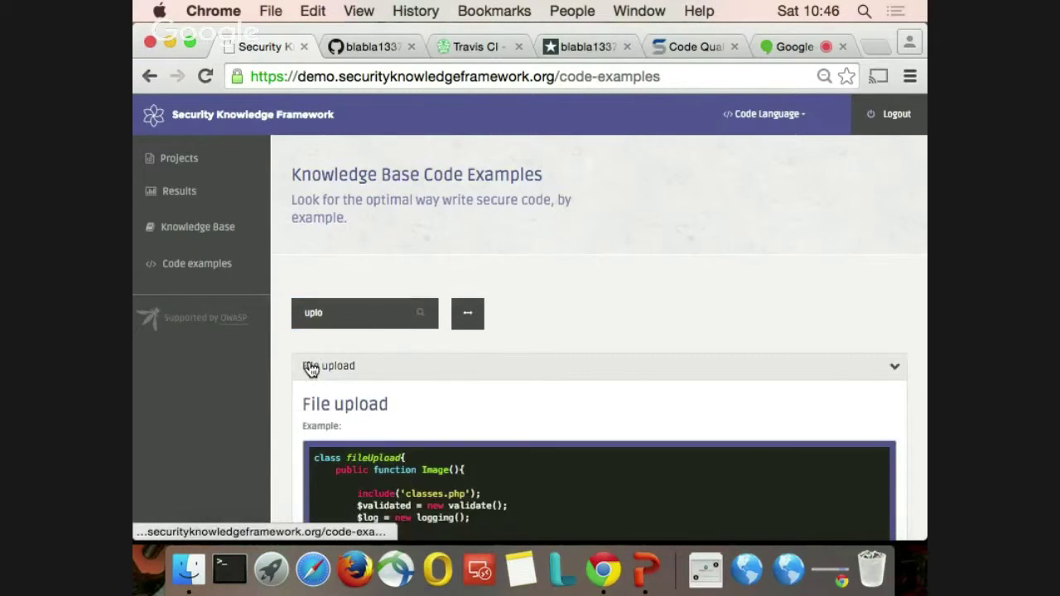
Examine the opening part of the PHP file upload example, including its included classes, upload directory and filename check
{"action": "scroll", "coordinate": [613, 431], "scroll_direction": "down", "scroll_amount": 5}
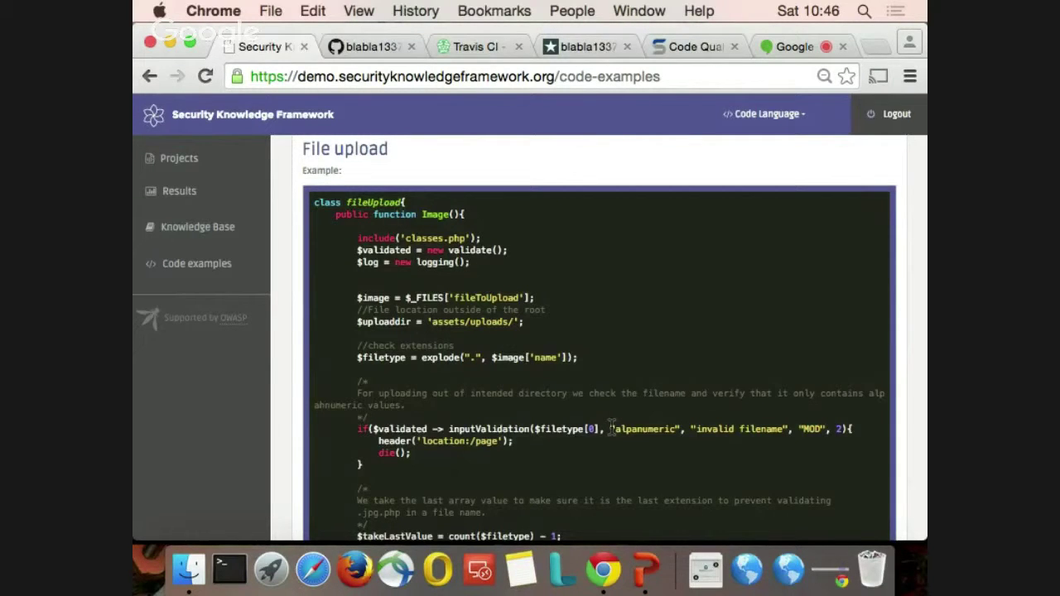
{"action": "scroll", "coordinate": [613, 430], "scroll_direction": "up", "scroll_amount": 3}
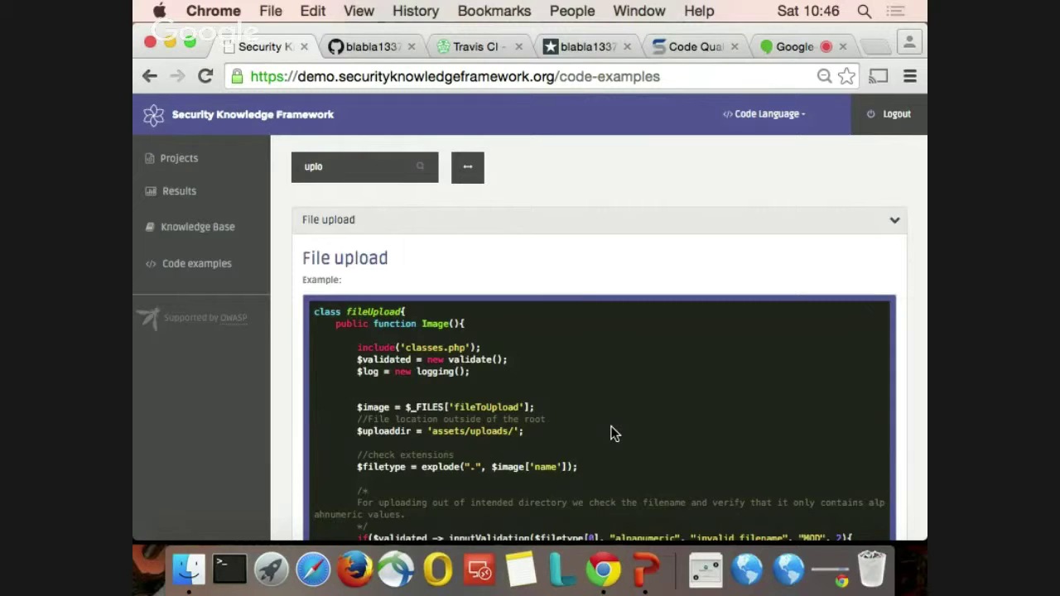
{"action": "scroll", "coordinate": [614, 434], "scroll_direction": "down", "scroll_amount": 2}
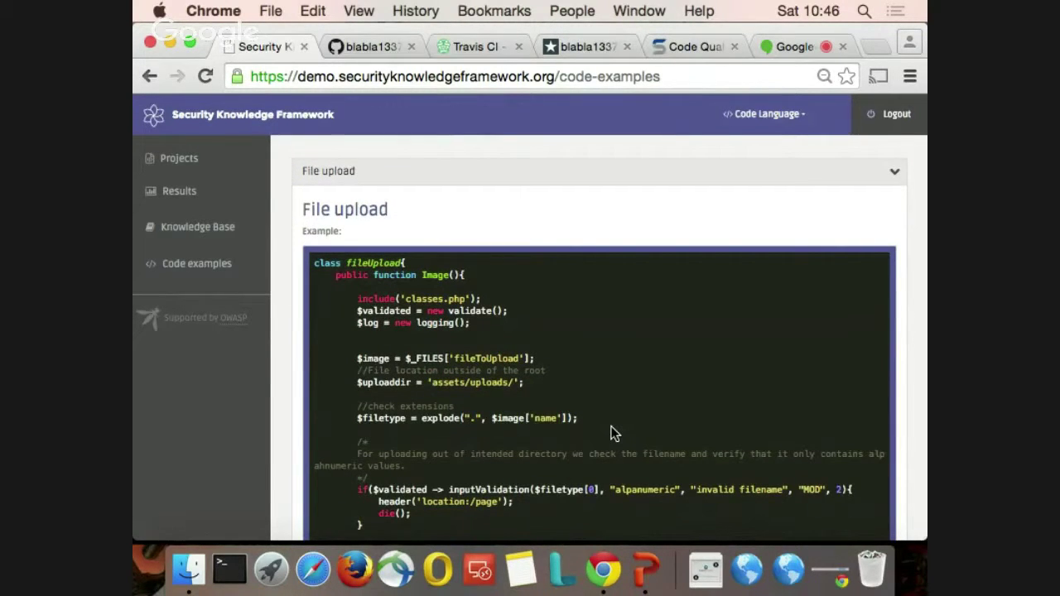
{"action": "scroll", "coordinate": [614, 433], "scroll_direction": "down", "scroll_amount": 2}
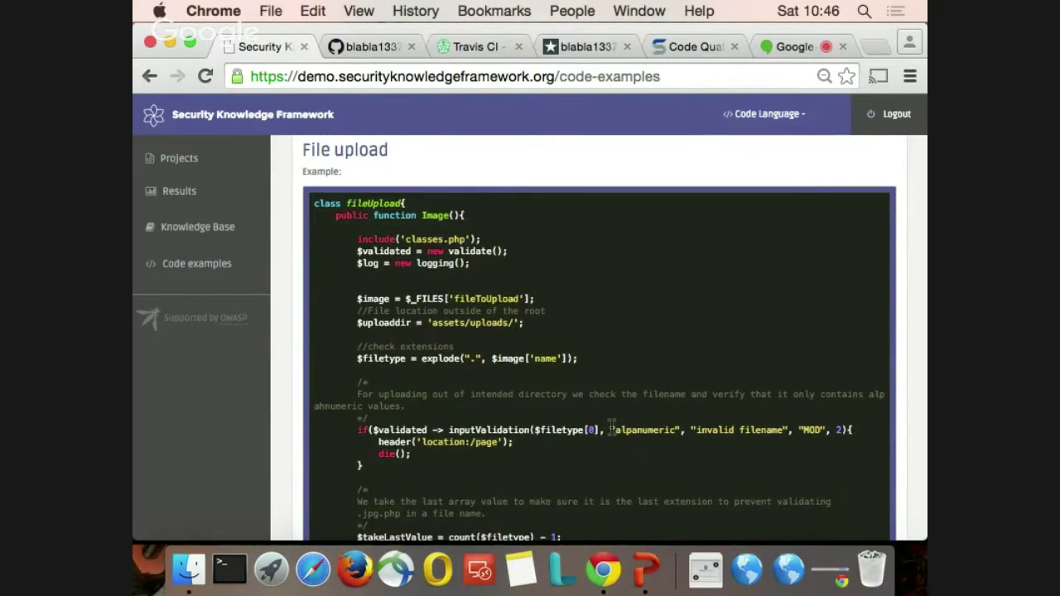
{"action": "scroll", "coordinate": [613, 433], "scroll_direction": "down", "scroll_amount": 2}
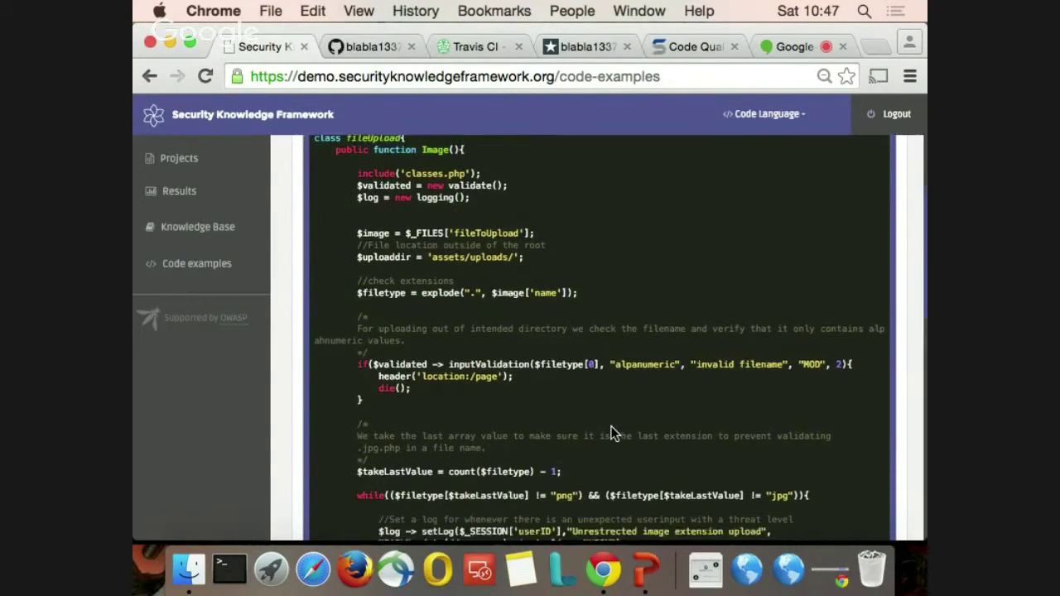
{"action": "scroll", "coordinate": [613, 433], "scroll_direction": "down", "scroll_amount": 1}
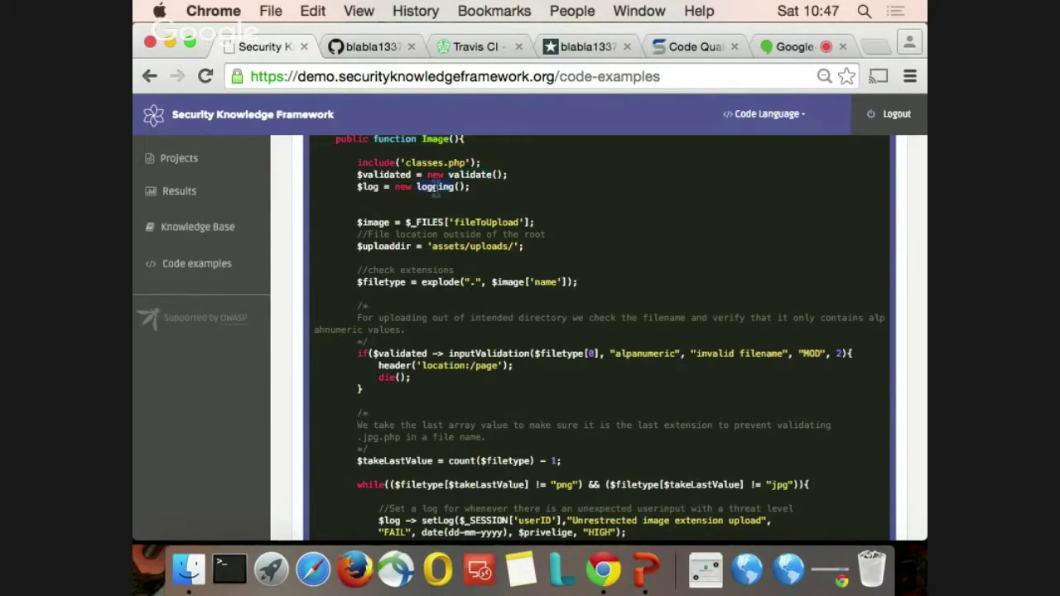
{"action": "scroll", "coordinate": [379, 220], "scroll_direction": "down", "scroll_amount": 1}
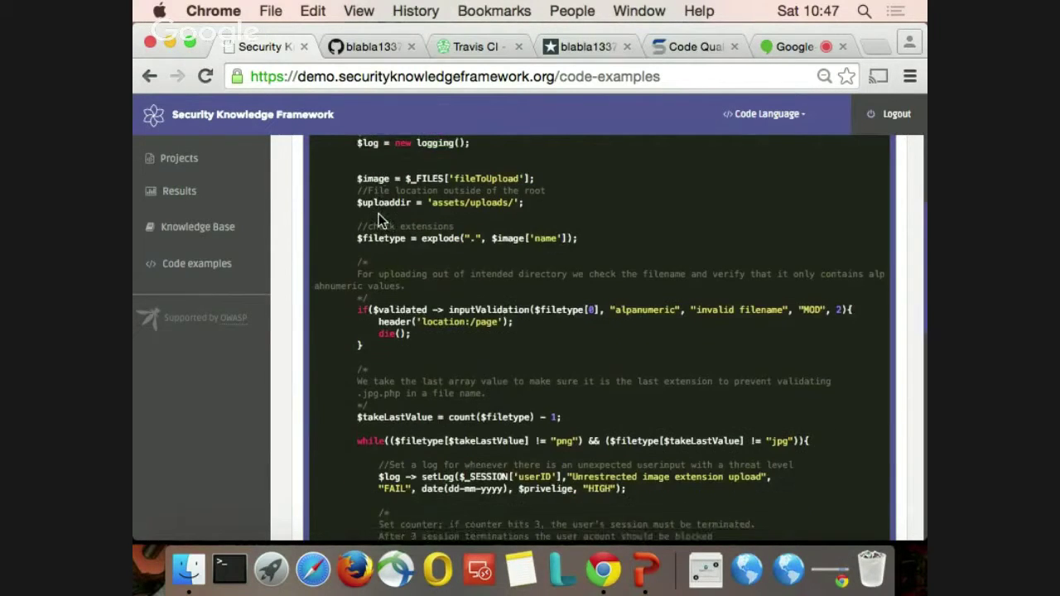
{"action": "scroll", "coordinate": [379, 220], "scroll_direction": "up", "scroll_amount": 1}
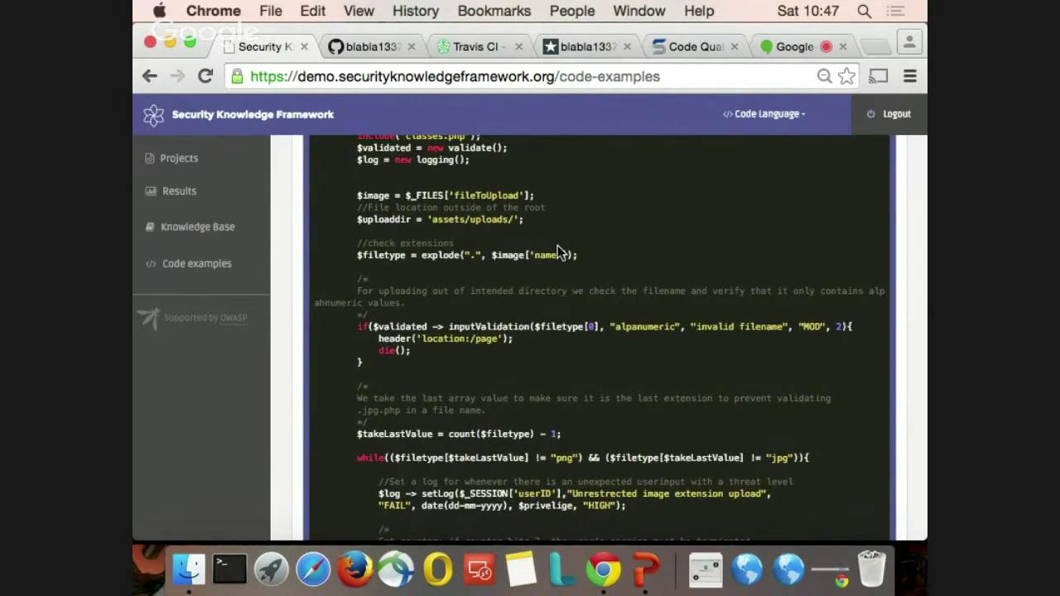
{"action": "scroll", "coordinate": [557, 245], "scroll_direction": "down", "scroll_amount": 1}
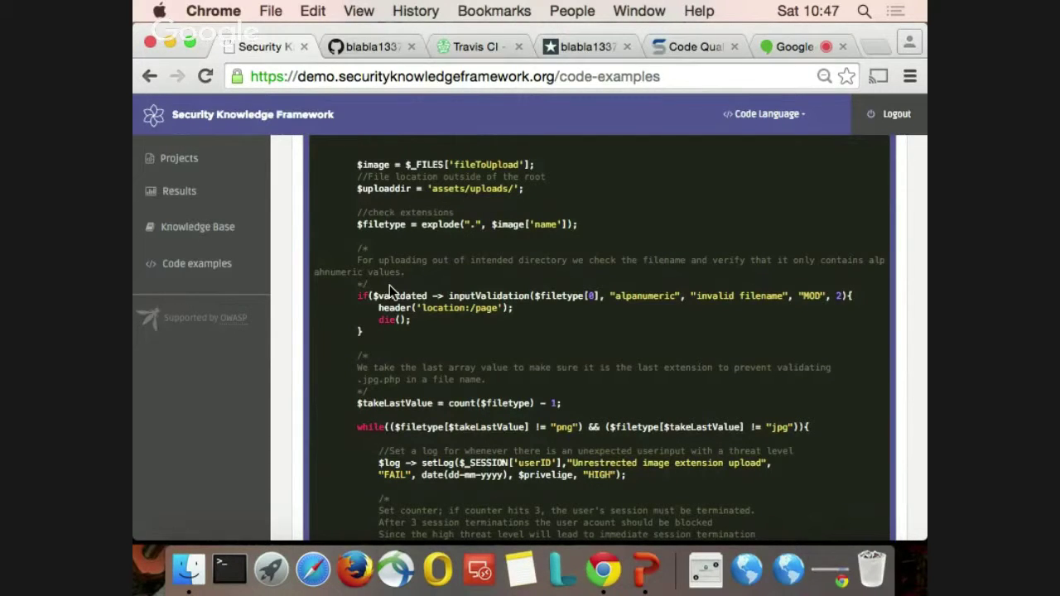
Highlight the inputValidation call in the filename check and read on through the file extension check
{"action": "double_click", "coordinate": [482, 295]}
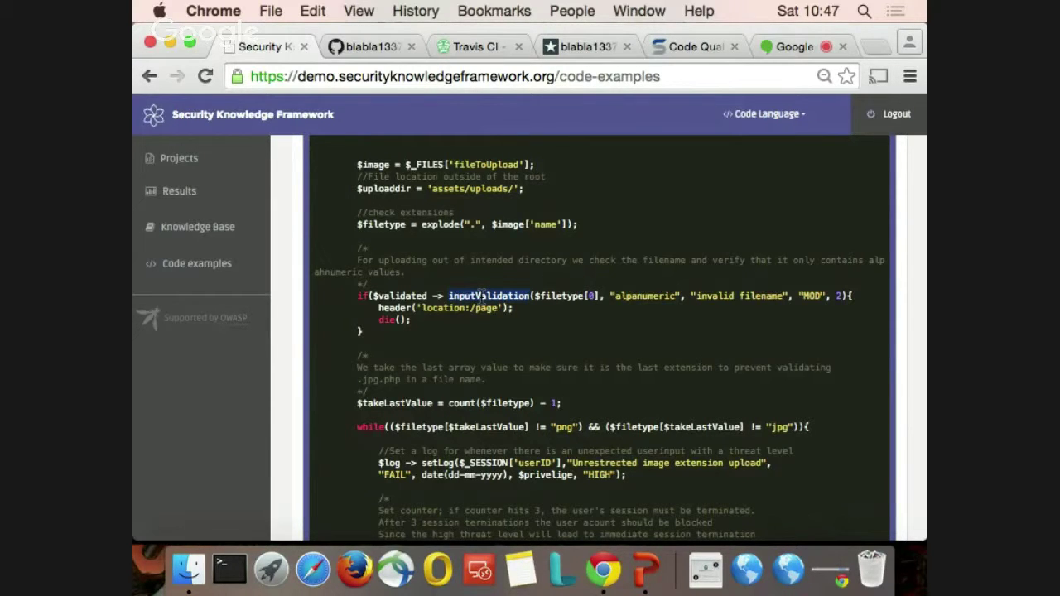
{"action": "scroll", "coordinate": [480, 298], "scroll_direction": "down", "scroll_amount": 3}
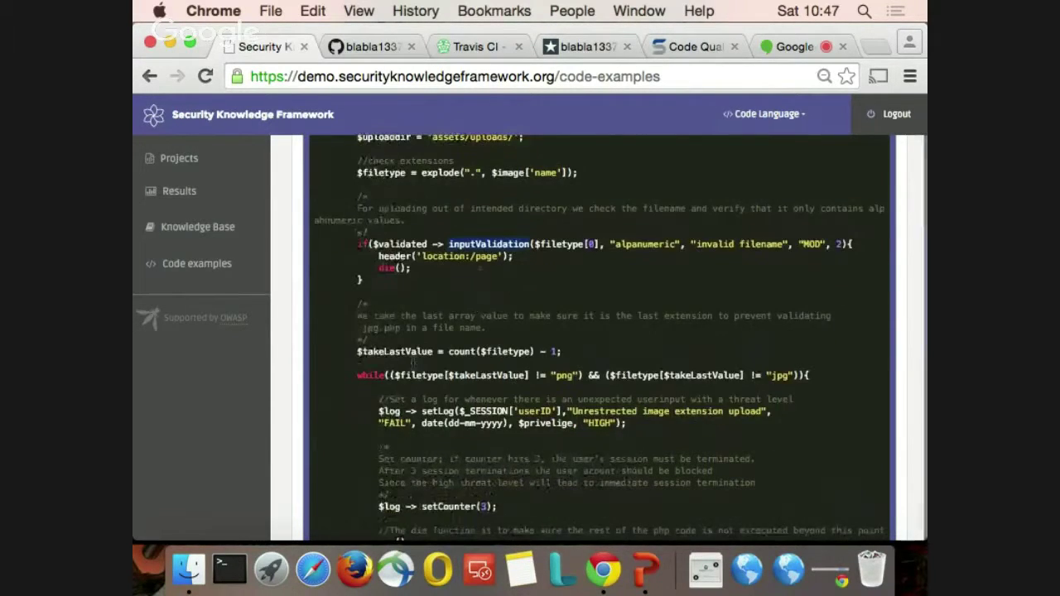
{"action": "scroll", "coordinate": [520, 339], "scroll_direction": "down", "scroll_amount": 3}
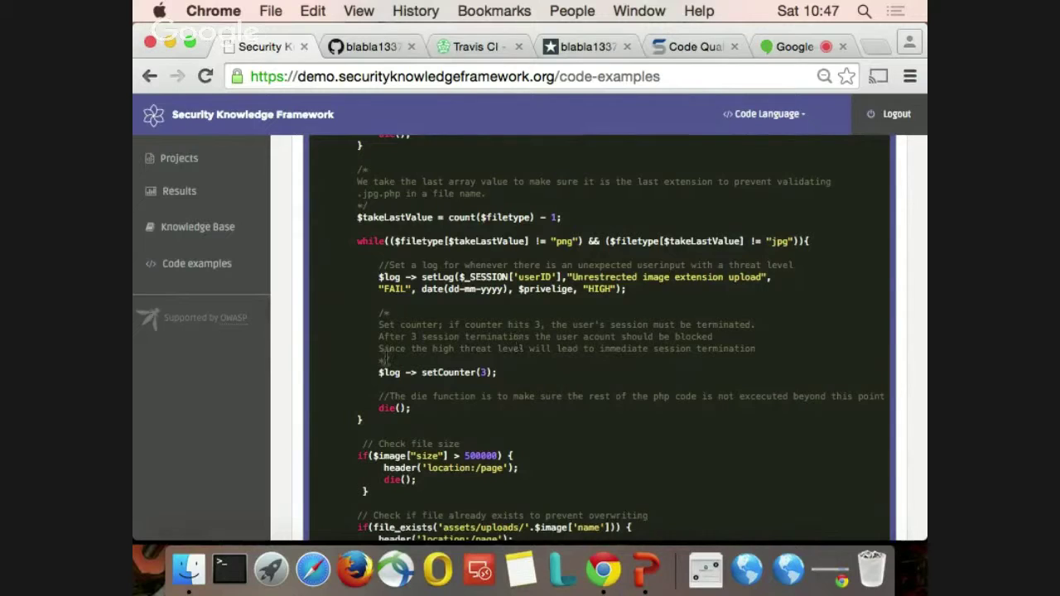
Highlight the setLog line for disallowed image extensions, then the session counter comment together with its setCounter call
{"action": "triple_click", "coordinate": [404, 277]}
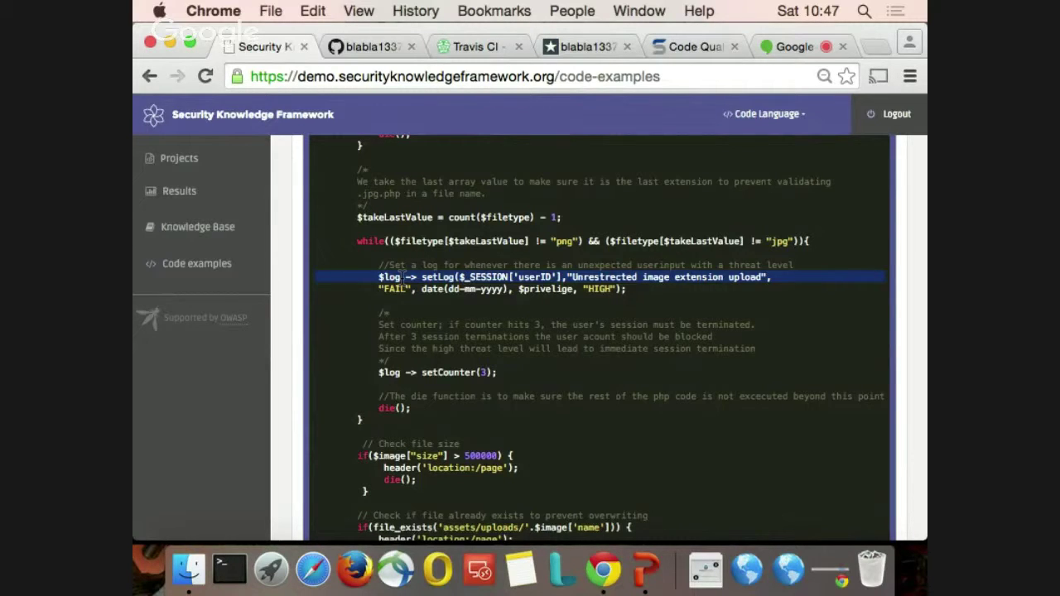
{"action": "scroll", "coordinate": [425, 282], "scroll_direction": "down", "scroll_amount": 3}
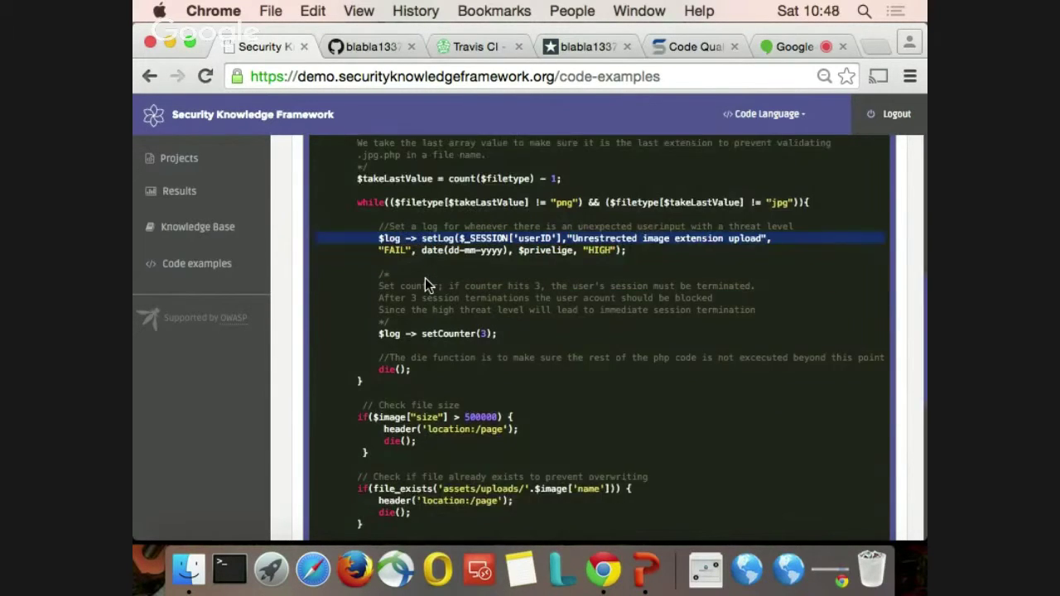
{"action": "left_click_drag", "start_coordinate": [423, 298], "coordinate": [339, 229]}
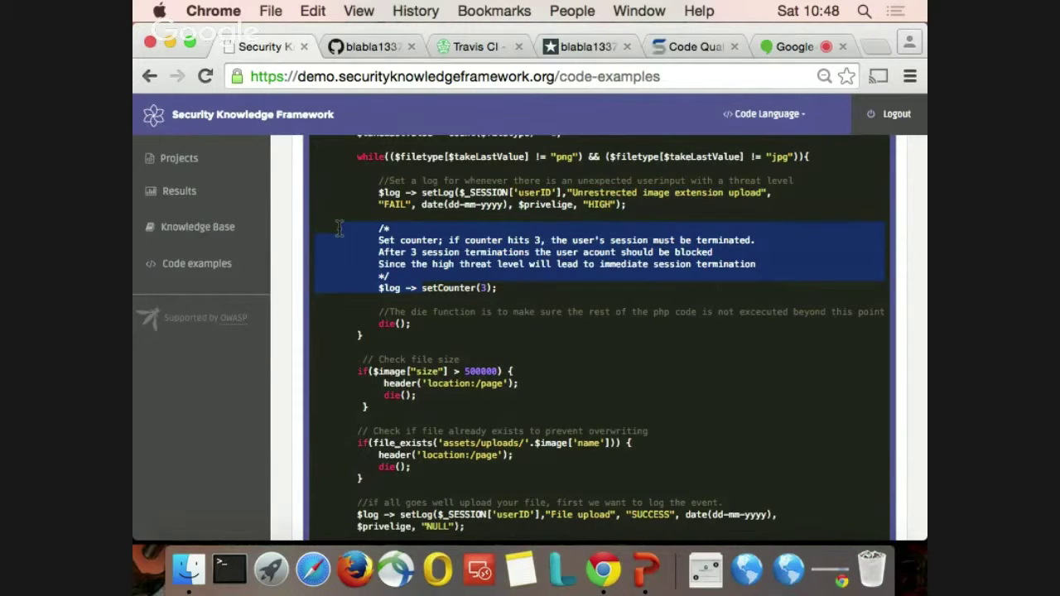
{"action": "left_click", "coordinate": [406, 265]}
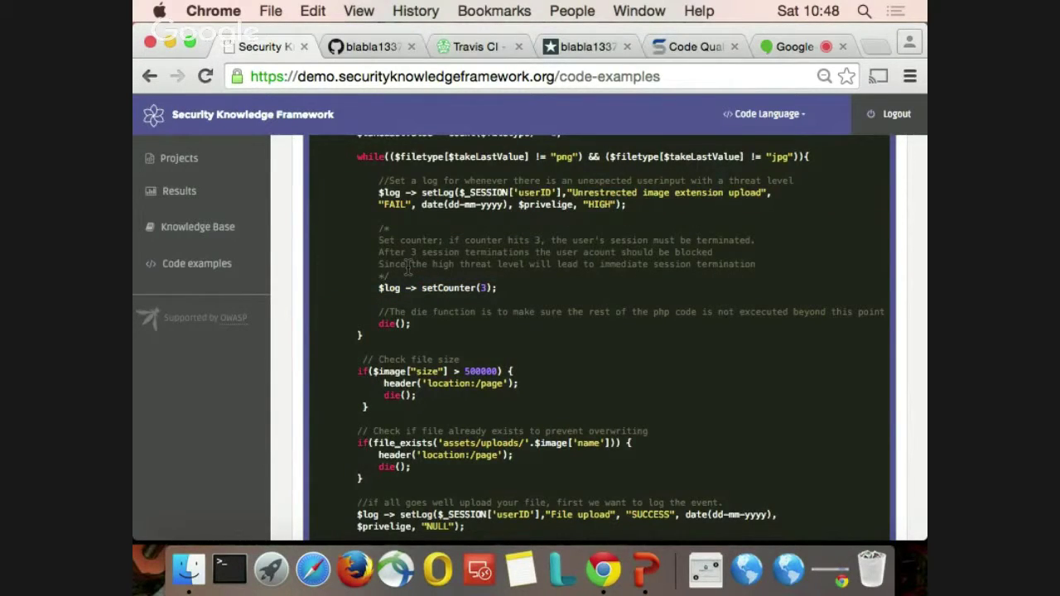
Review the file size, existing file and mime type checks, highlighting the setLog line for a successful file upload
{"action": "scroll", "coordinate": [407, 265], "scroll_direction": "down", "scroll_amount": 3}
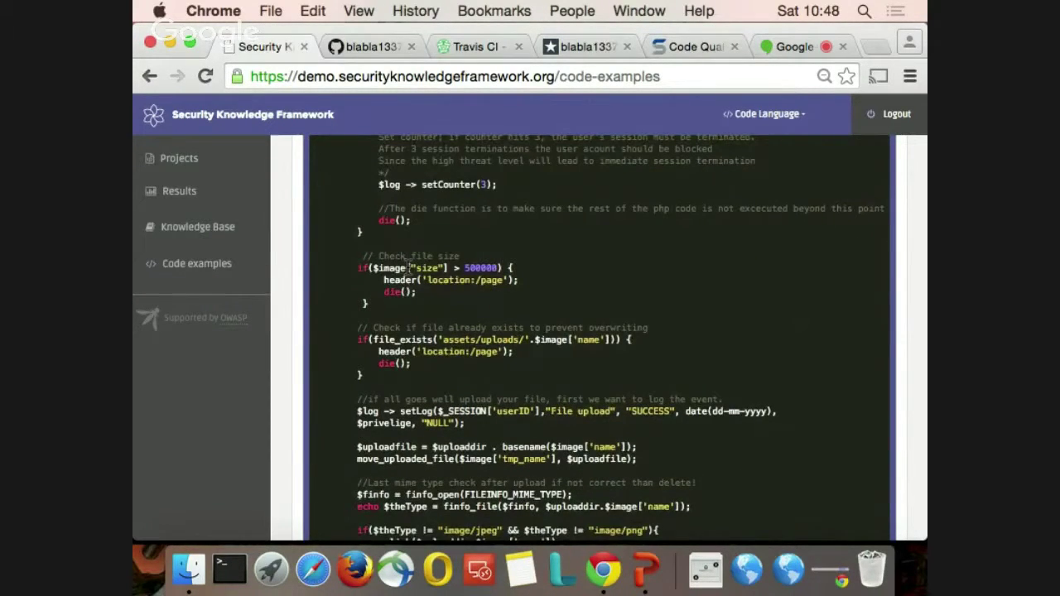
{"action": "scroll", "coordinate": [407, 265], "scroll_direction": "down", "scroll_amount": 4}
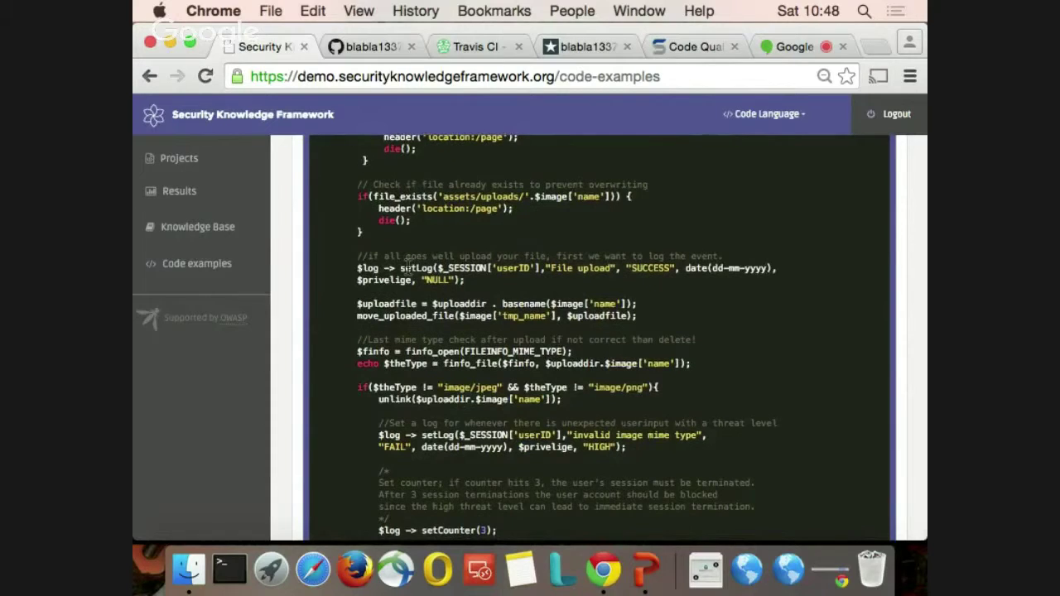
{"action": "scroll", "coordinate": [407, 265], "scroll_direction": "down", "scroll_amount": 3}
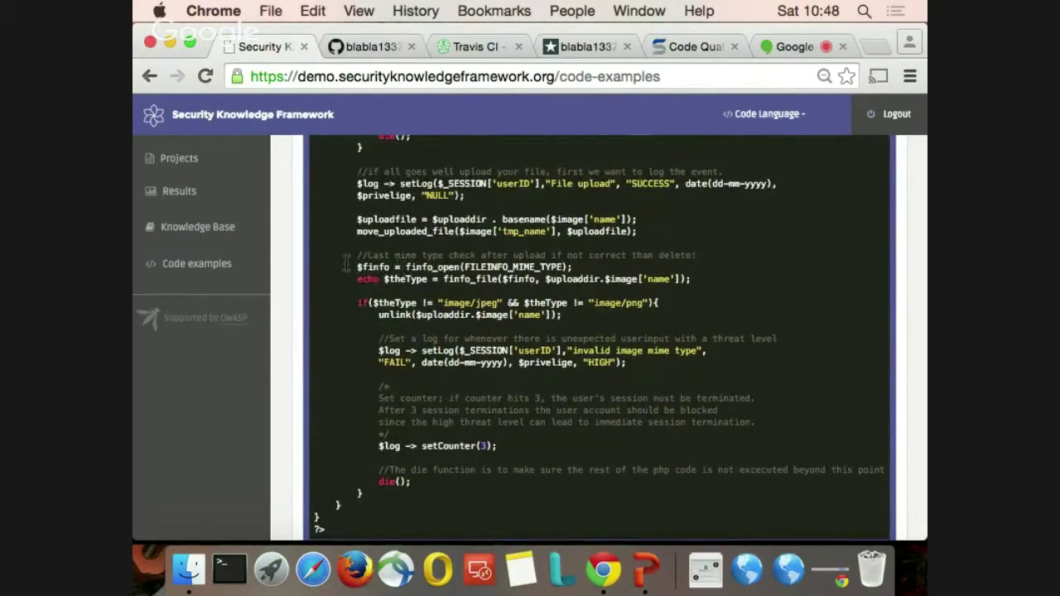
{"action": "triple_click", "coordinate": [448, 182]}
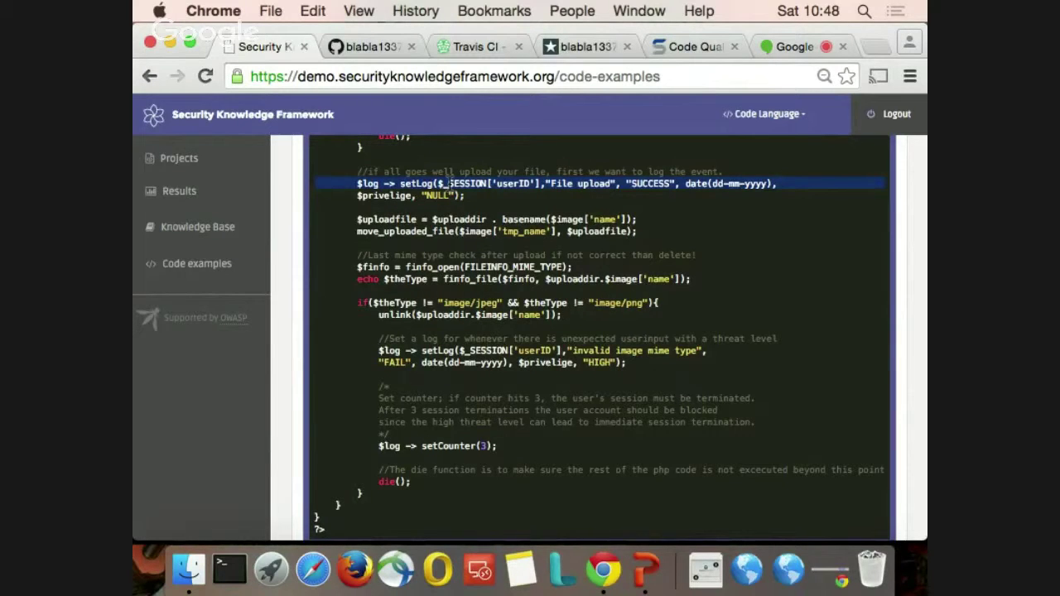
{"action": "scroll", "coordinate": [448, 182], "scroll_direction": "down", "scroll_amount": 3}
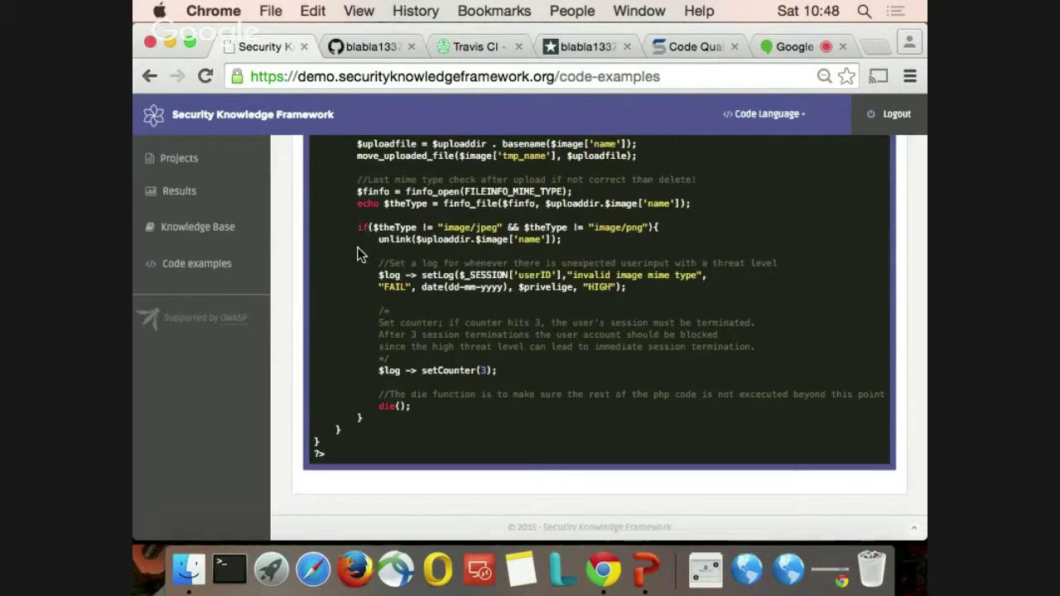
Switch the code language of the code examples to C# .NET
{"action": "scroll", "coordinate": [357, 254], "scroll_direction": "up", "scroll_amount": 10}
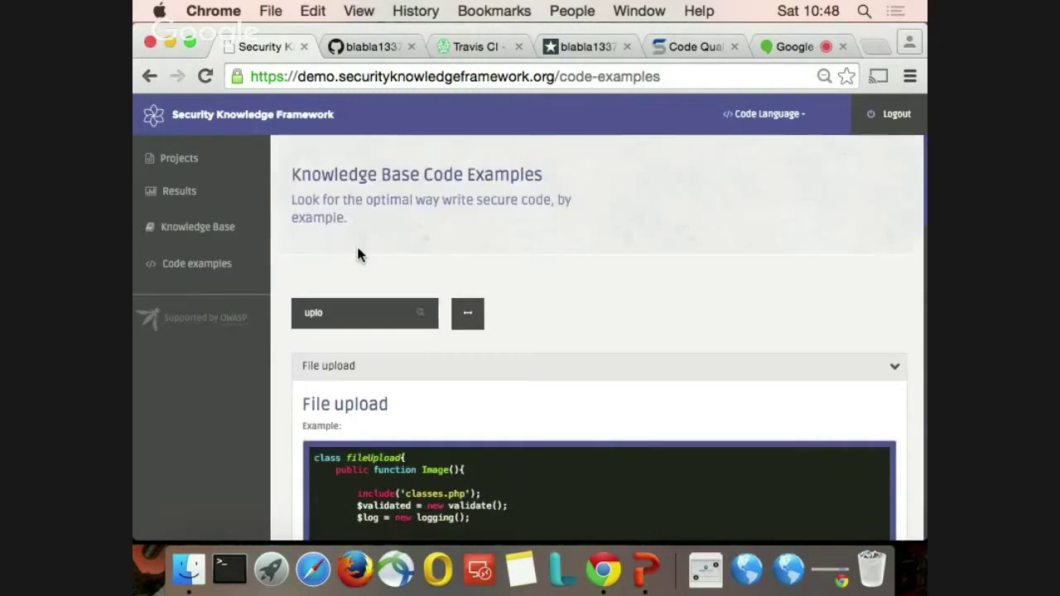
{"action": "left_click", "coordinate": [797, 121]}
{"action": "left_click", "coordinate": [751, 155]}
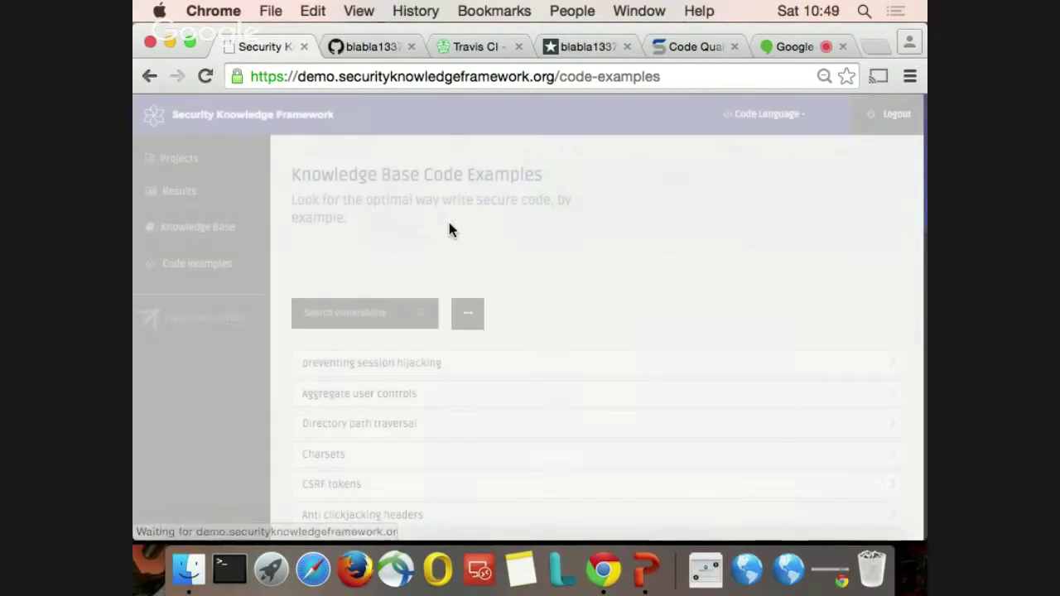
Search the C# .NET examples for "upl", open the File upload example and view its code
{"action": "type", "text": "upl"}
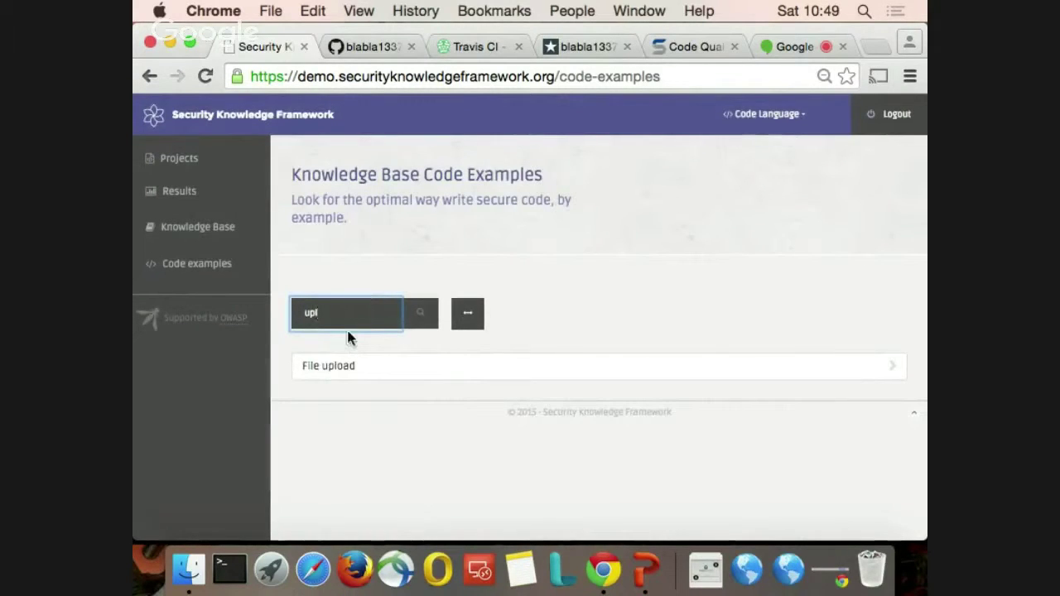
{"action": "left_click", "coordinate": [331, 373]}
{"action": "scroll", "coordinate": [733, 221], "scroll_direction": "down", "scroll_amount": 10}
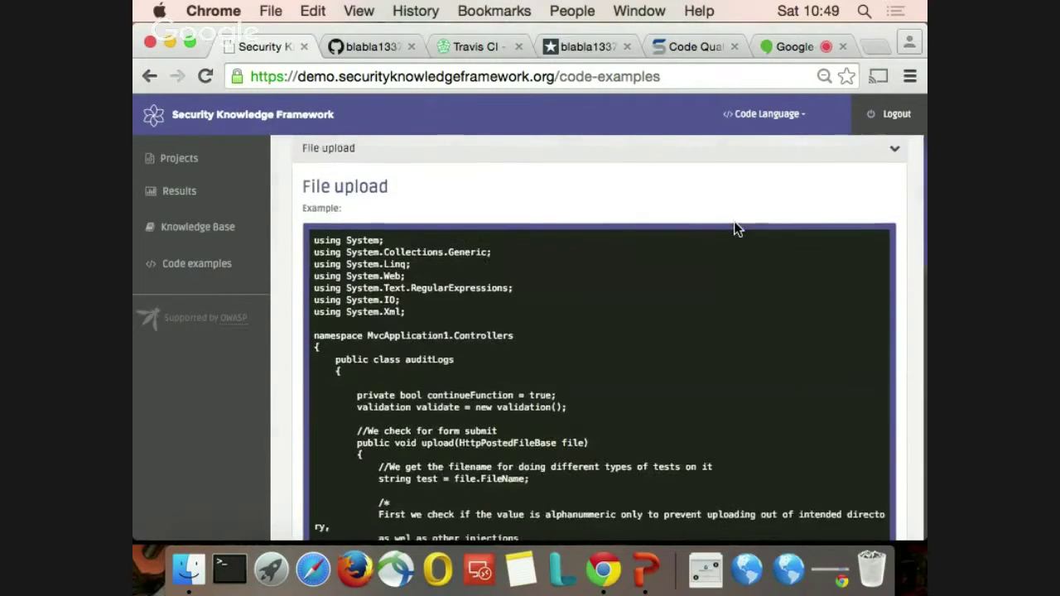
Create a new project named SKF with version 1.2 and no description
{"action": "scroll", "coordinate": [734, 221], "scroll_direction": "up", "scroll_amount": 10}
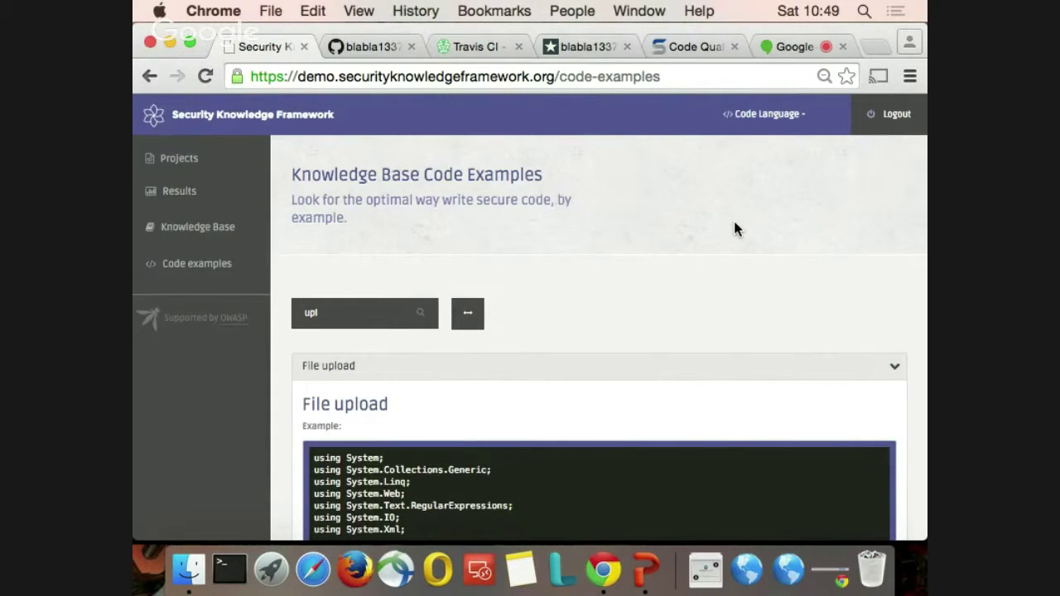
{"action": "left_click", "coordinate": [187, 162]}
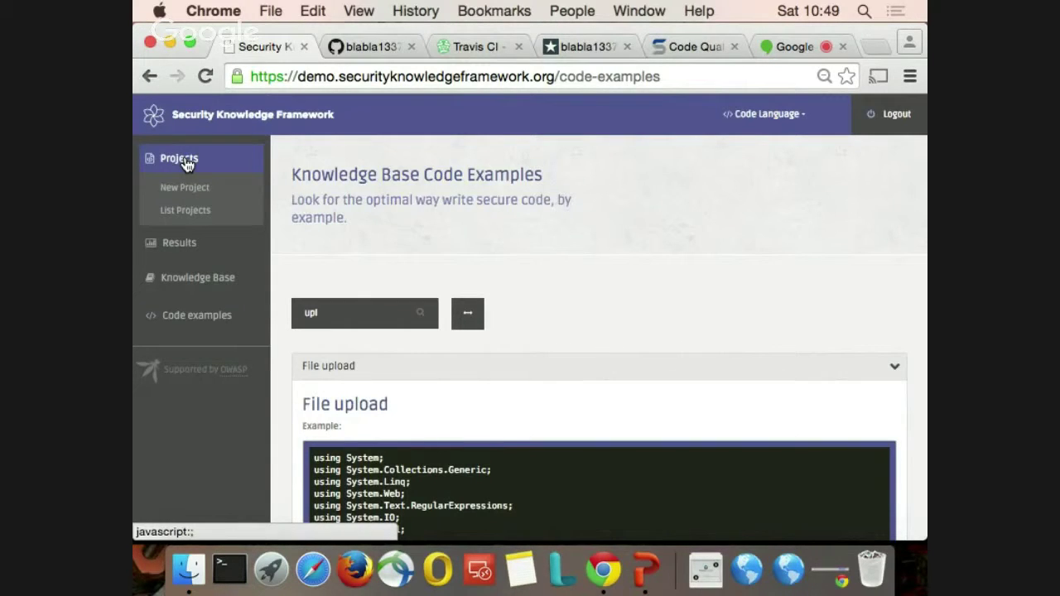
{"action": "left_click", "coordinate": [183, 188]}
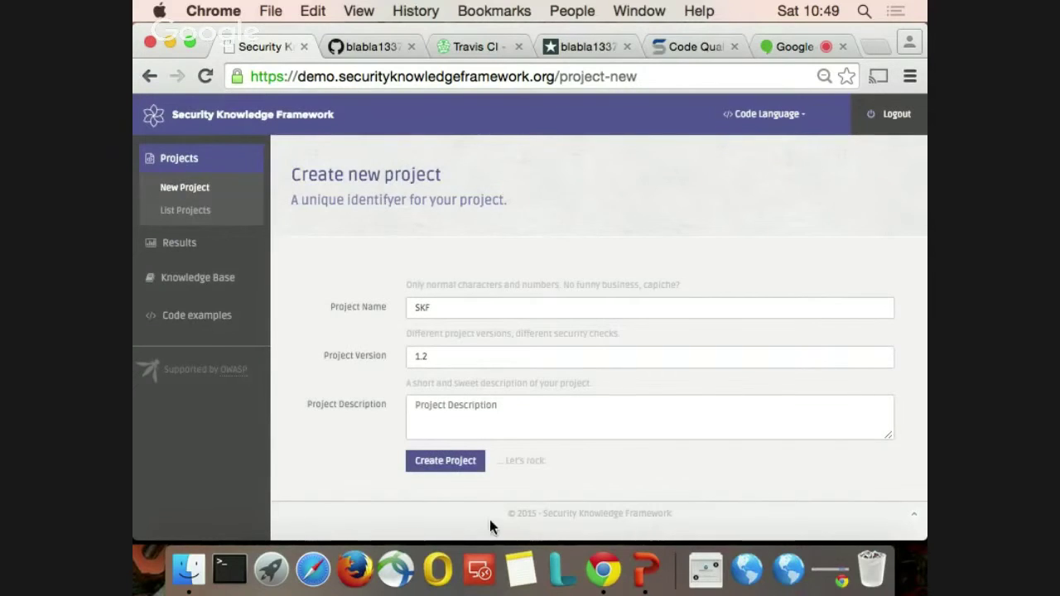
{"action": "left_click", "coordinate": [441, 466]}
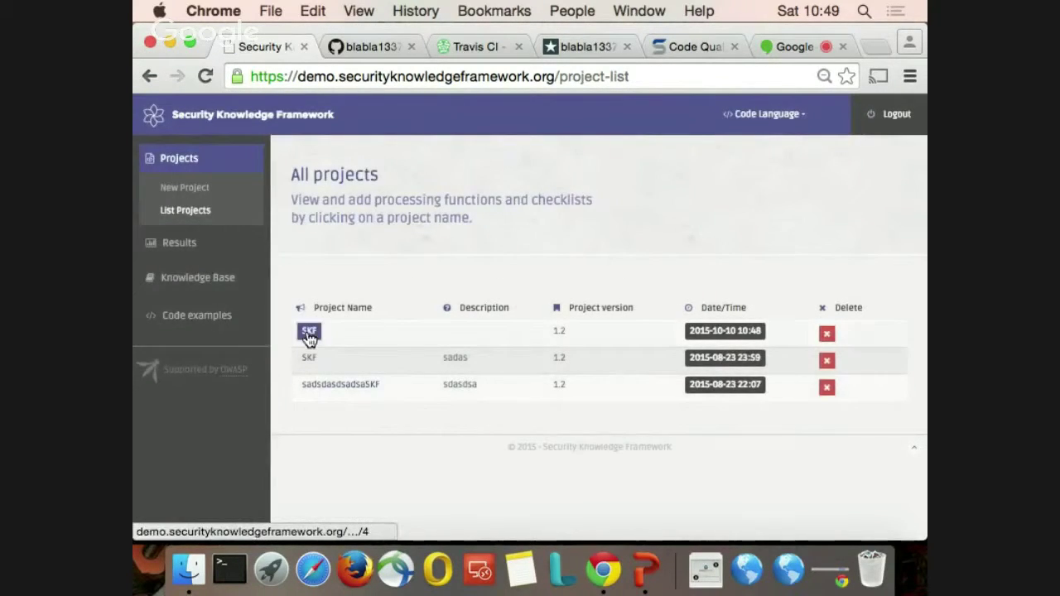
In the newest SKF project, start adding processing functions with the list name "sprint 2" and description "add upload functionly"
{"action": "left_click", "coordinate": [309, 332]}
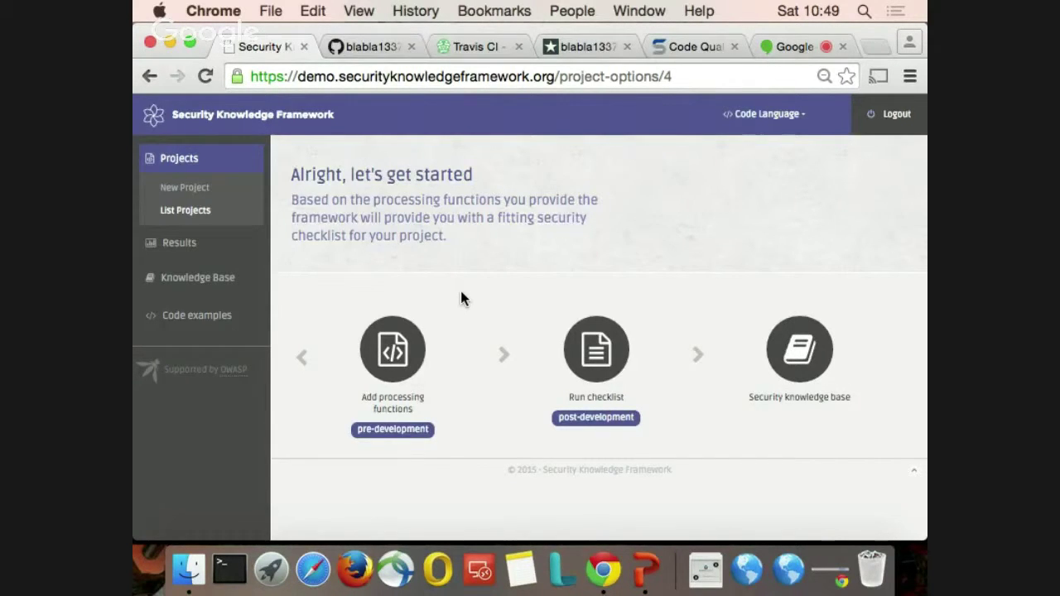
{"action": "left_click", "coordinate": [396, 351]}
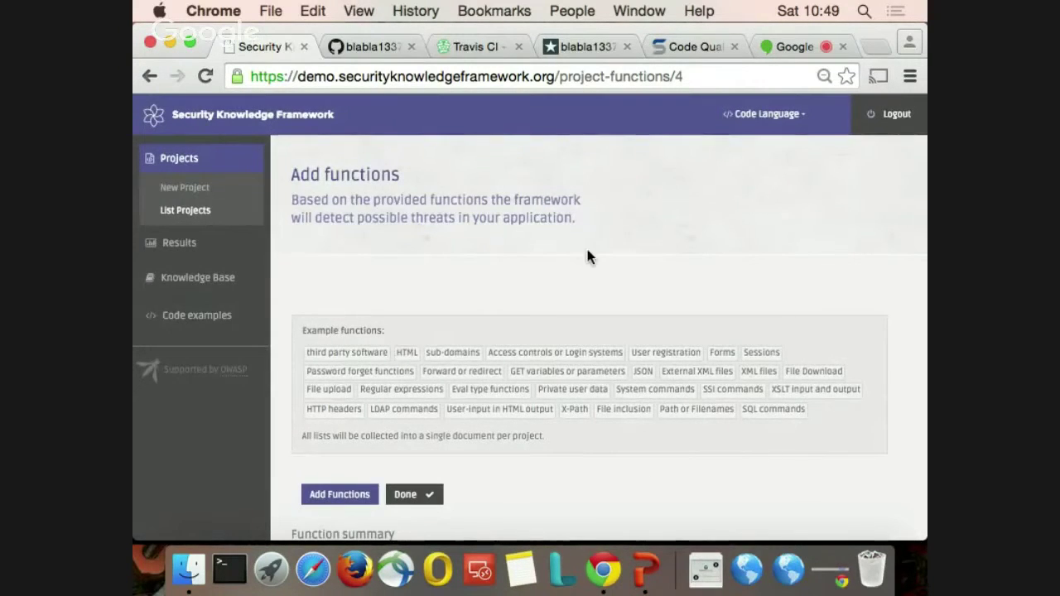
{"action": "scroll", "coordinate": [587, 254], "scroll_direction": "down", "scroll_amount": 2}
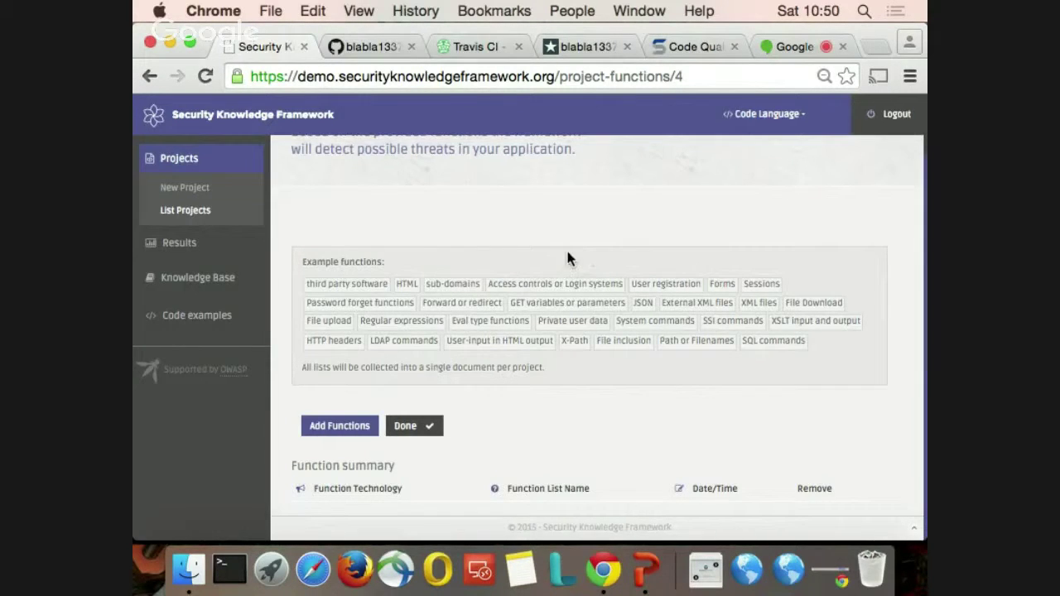
{"action": "left_click", "coordinate": [337, 424]}
{"action": "left_click", "coordinate": [385, 235]}
{"action": "type", "text": "sprint 2"}
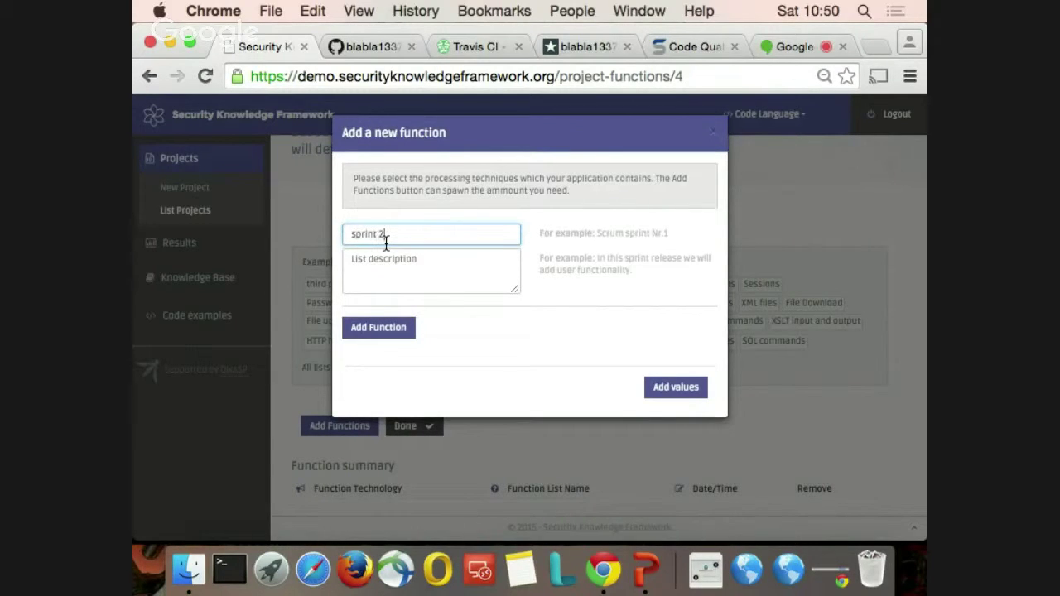
{"action": "key", "text": "Tab"}
{"action": "type", "text": "add upload functionly"}
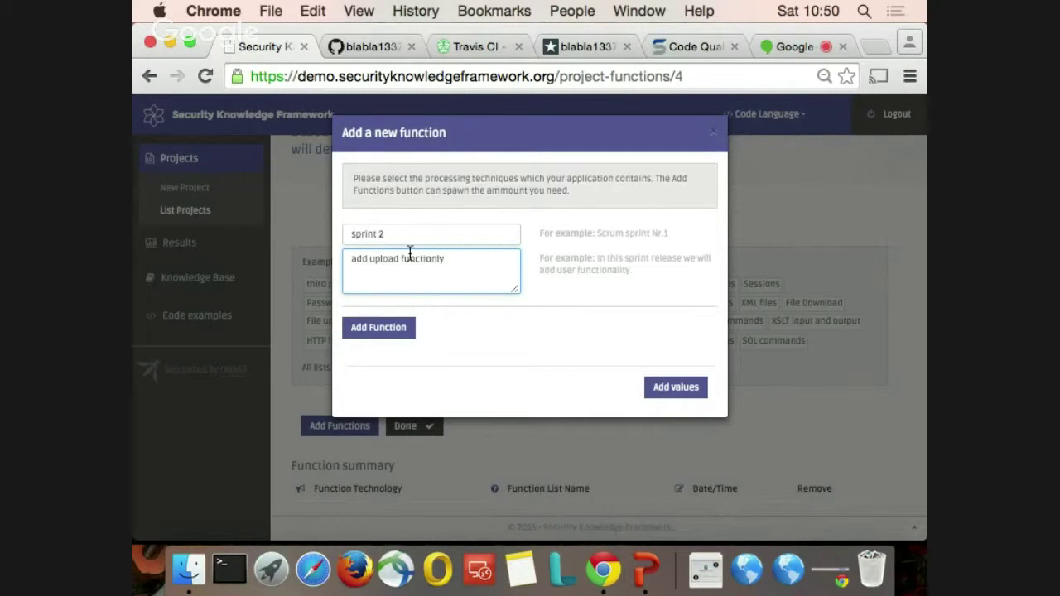
Add three functions to the list, set them to Forms, File upload and File Download, and submit the values
{"action": "left_click", "coordinate": [374, 341]}
{"action": "left_click", "coordinate": [374, 341]}
{"action": "left_click", "coordinate": [375, 342]}
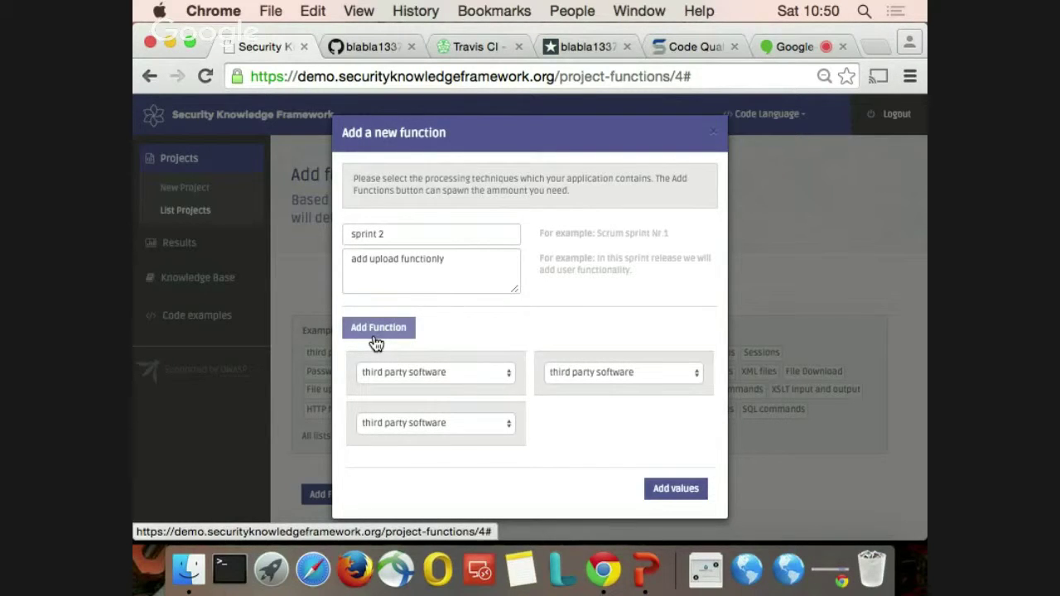
{"action": "left_click", "coordinate": [409, 374]}
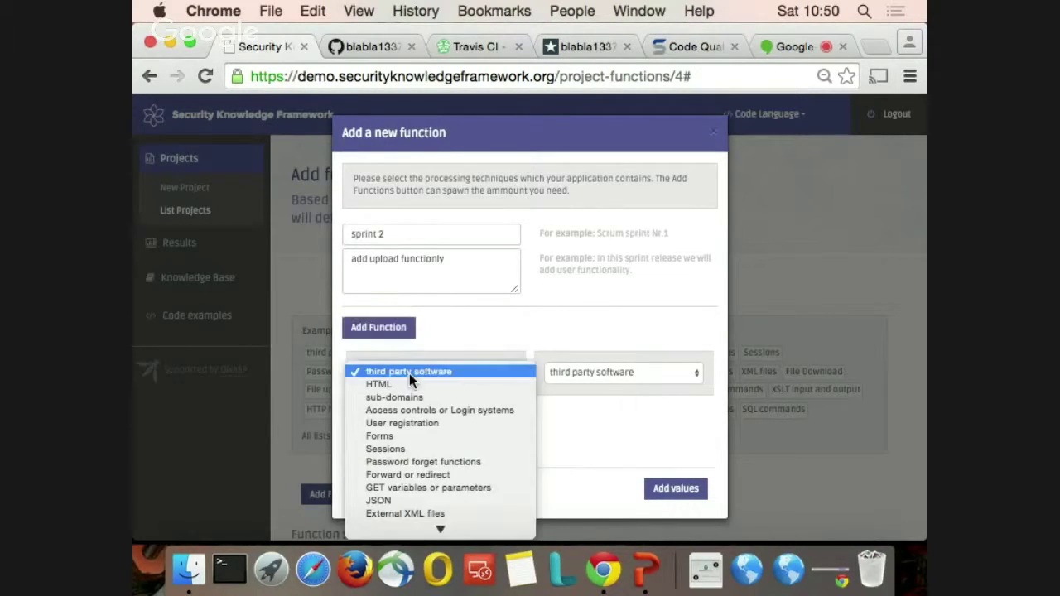
{"action": "left_click", "coordinate": [409, 436]}
{"action": "left_click", "coordinate": [588, 372]}
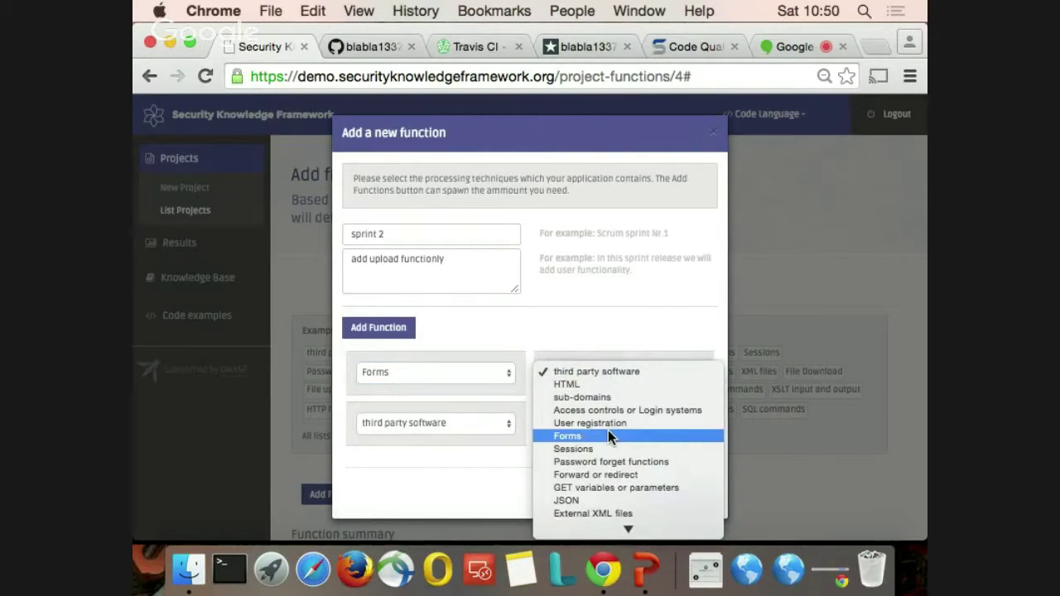
{"action": "scroll", "coordinate": [608, 432], "scroll_direction": "down", "scroll_amount": 3}
{"action": "key", "text": "u"}
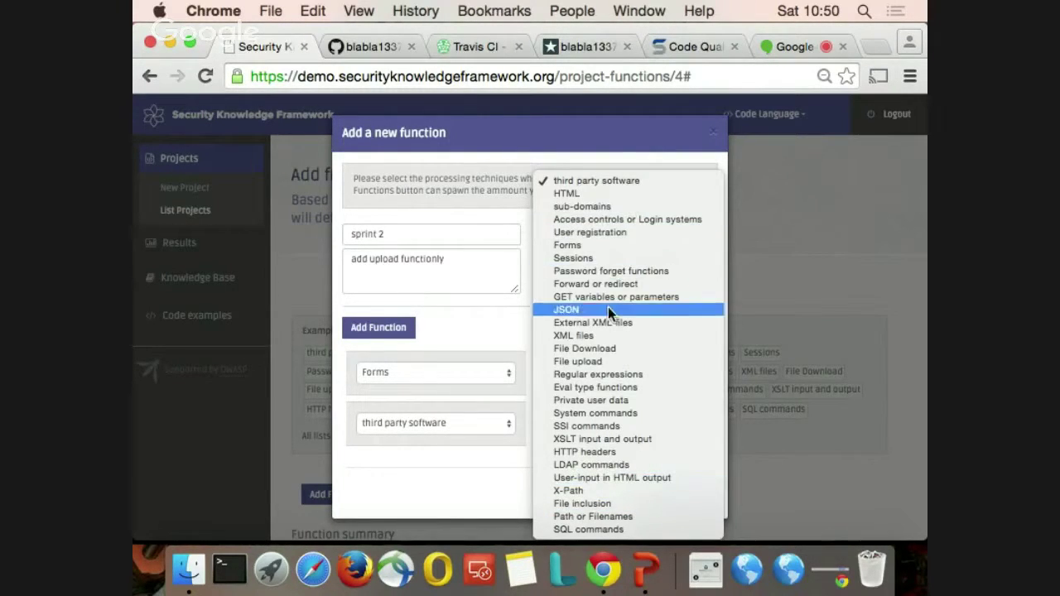
{"action": "left_click", "coordinate": [603, 361]}
{"action": "left_click", "coordinate": [461, 431]}
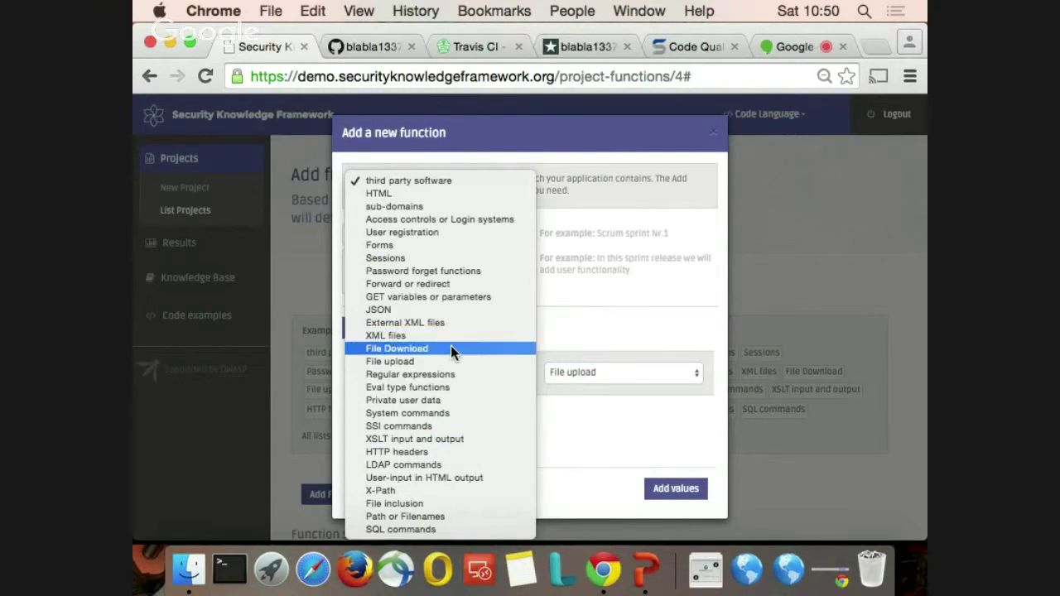
{"action": "left_click", "coordinate": [450, 348]}
{"action": "left_click", "coordinate": [694, 494]}
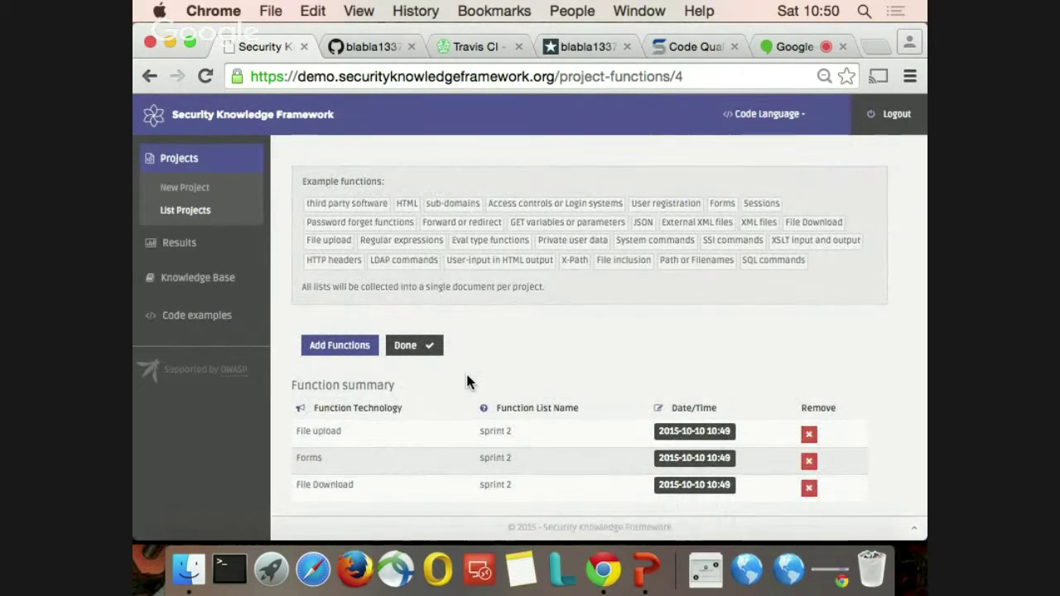
Finish adding functions and open the sprint 2 results report, reading the description and solution for File upload injections
{"action": "left_click", "coordinate": [420, 354]}
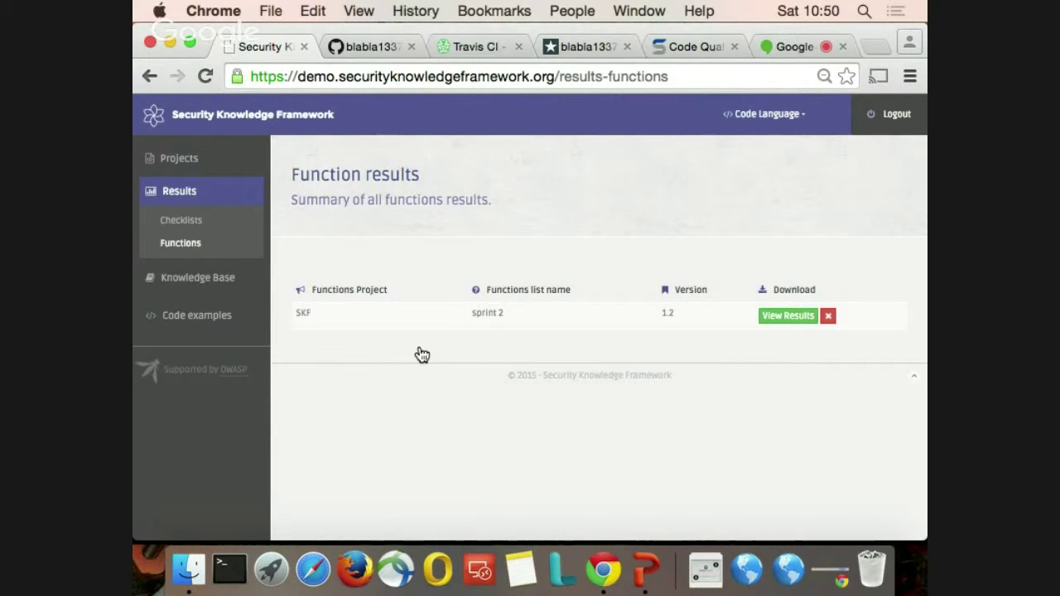
{"action": "left_click", "coordinate": [771, 321]}
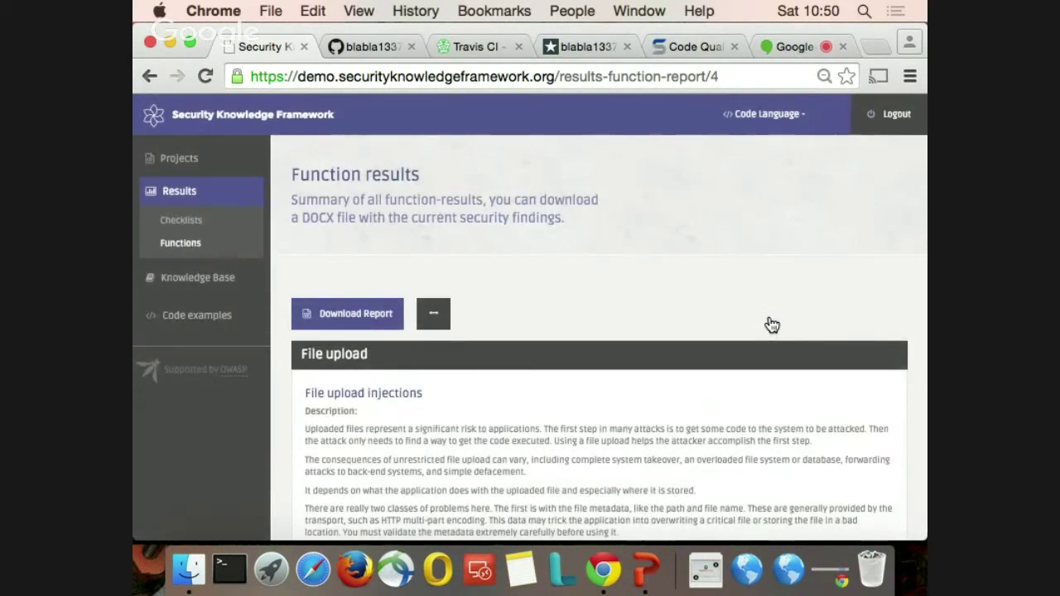
{"action": "scroll", "coordinate": [783, 262], "scroll_direction": "down", "scroll_amount": 2}
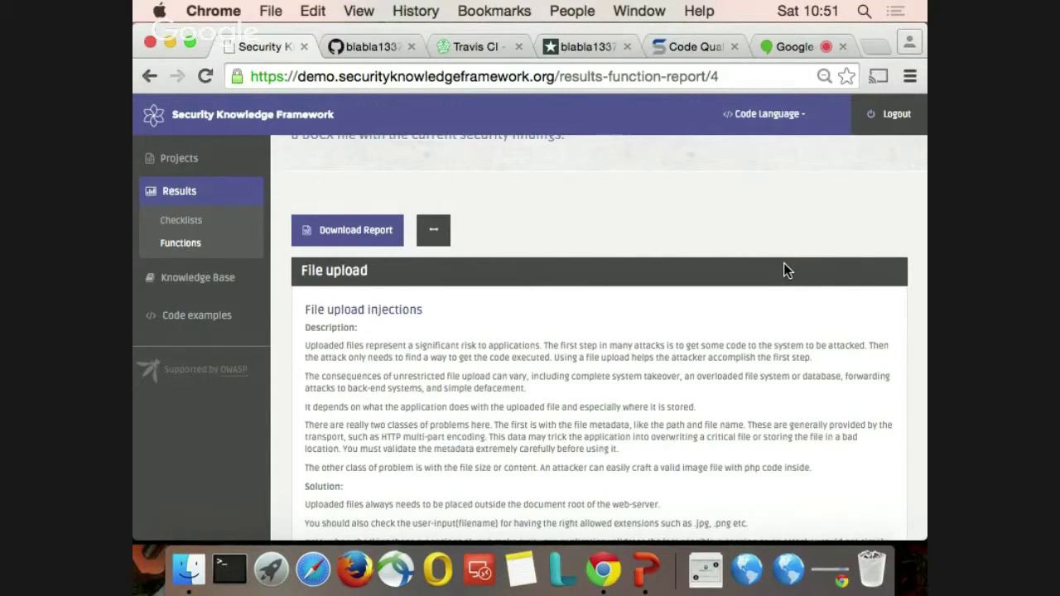
{"action": "scroll", "coordinate": [784, 263], "scroll_direction": "down", "scroll_amount": 3}
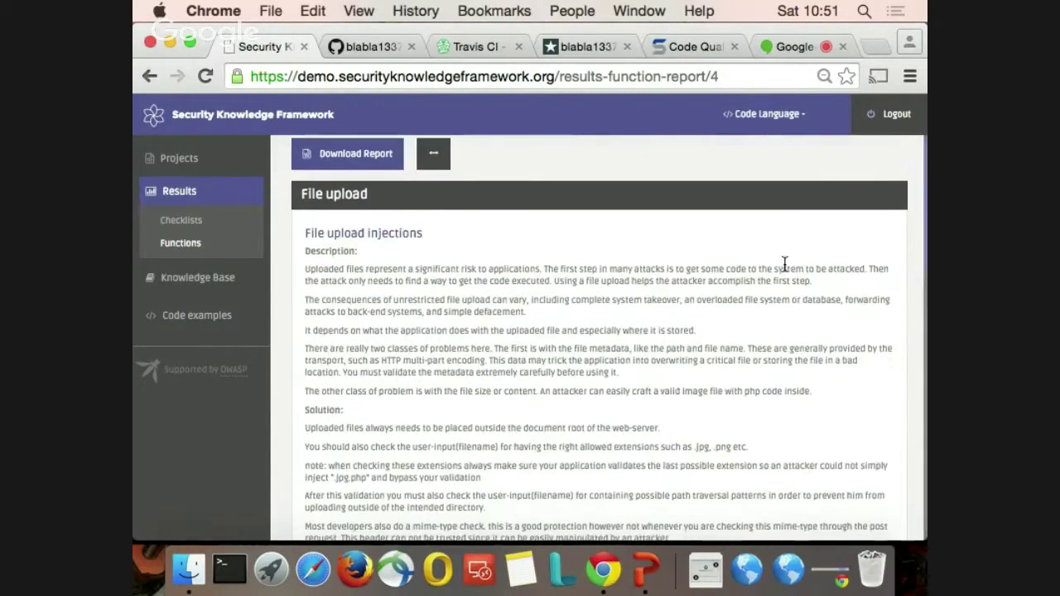
{"action": "scroll", "coordinate": [783, 262], "scroll_direction": "down", "scroll_amount": 1}
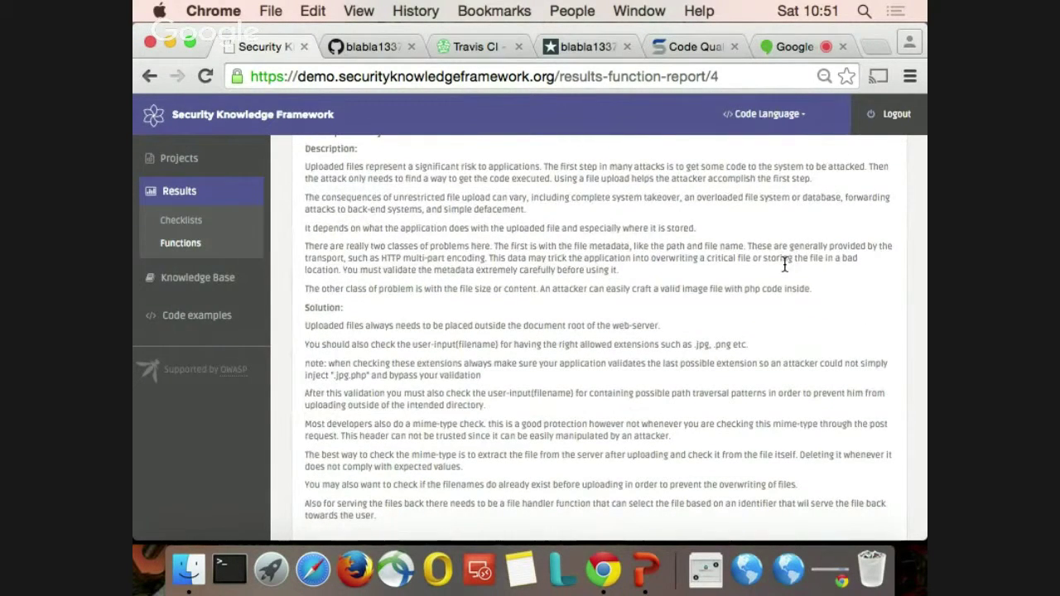
{"action": "scroll", "coordinate": [784, 263], "scroll_direction": "down", "scroll_amount": 3}
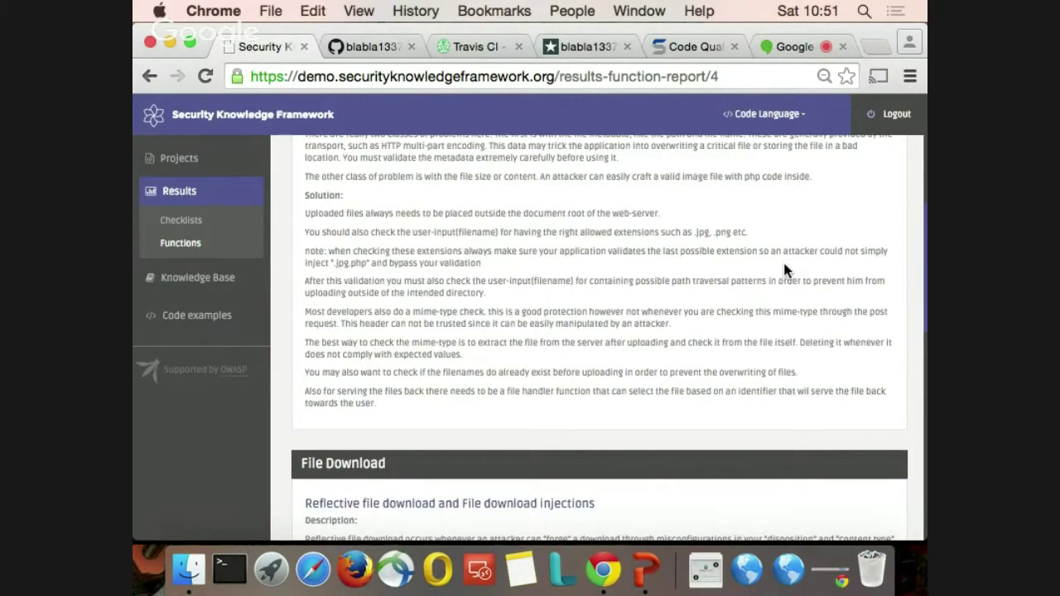
{"action": "scroll", "coordinate": [784, 269], "scroll_direction": "down", "scroll_amount": 2}
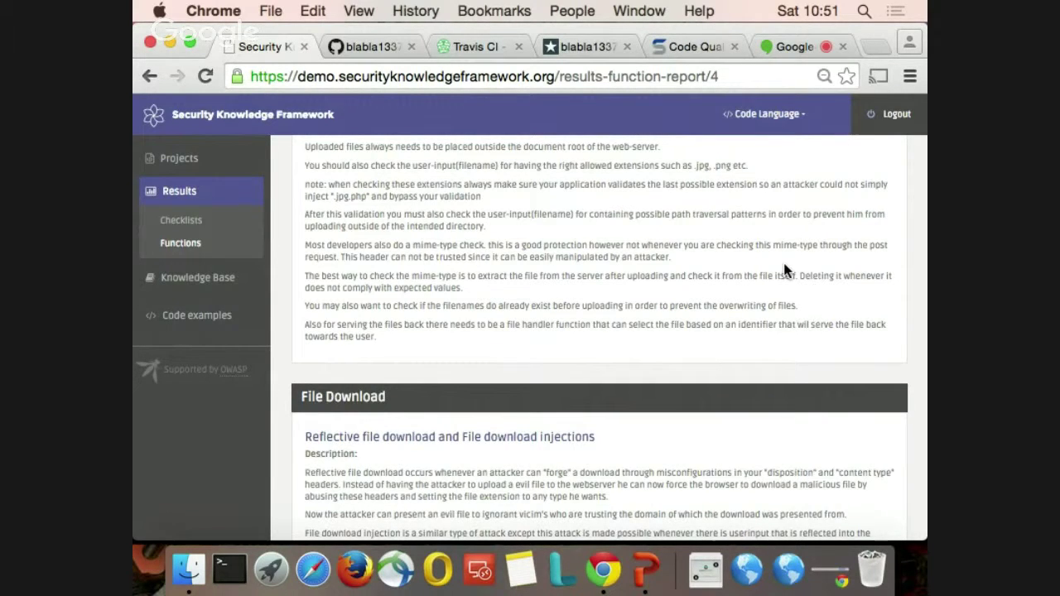
Read the report's File Download and Forms sections, including the submit forms pattern, and return to the report download option
{"action": "scroll", "coordinate": [786, 271], "scroll_direction": "down", "scroll_amount": 3}
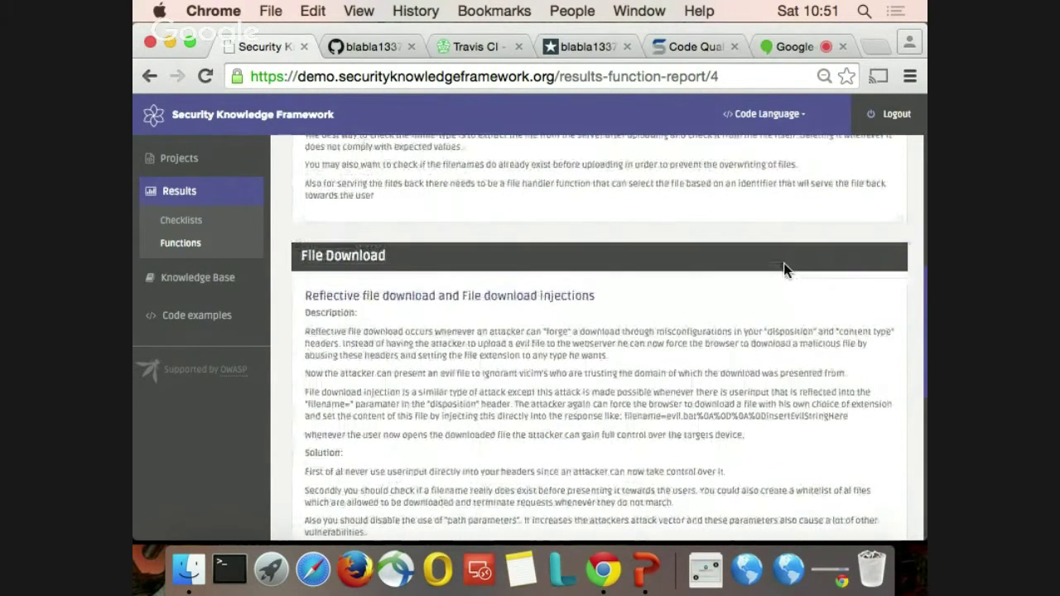
{"action": "scroll", "coordinate": [785, 270], "scroll_direction": "down", "scroll_amount": 1}
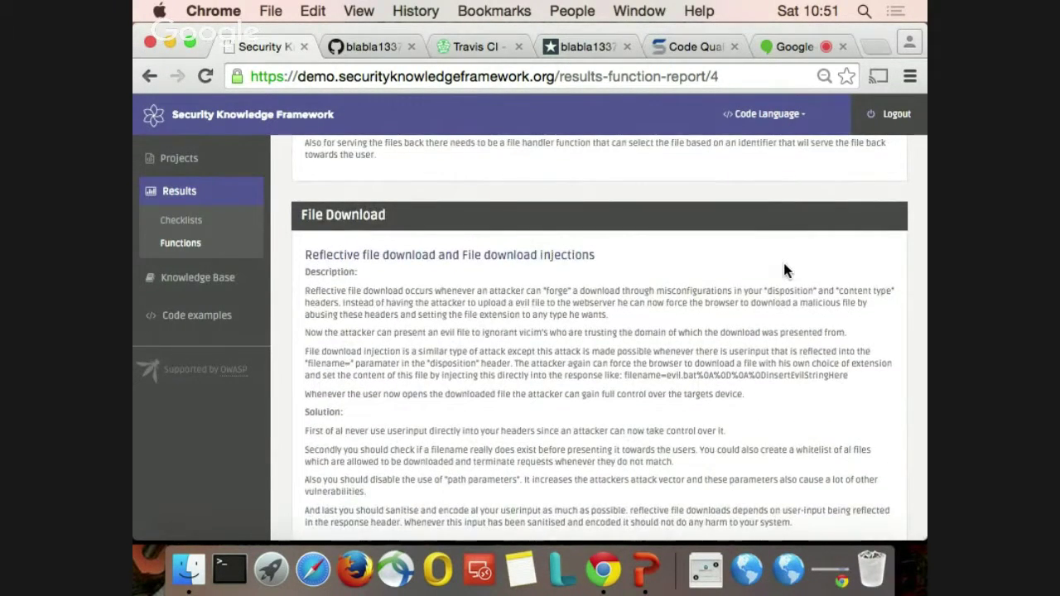
{"action": "scroll", "coordinate": [786, 271], "scroll_direction": "down", "scroll_amount": 8}
{"action": "scroll", "coordinate": [785, 271], "scroll_direction": "down", "scroll_amount": 2}
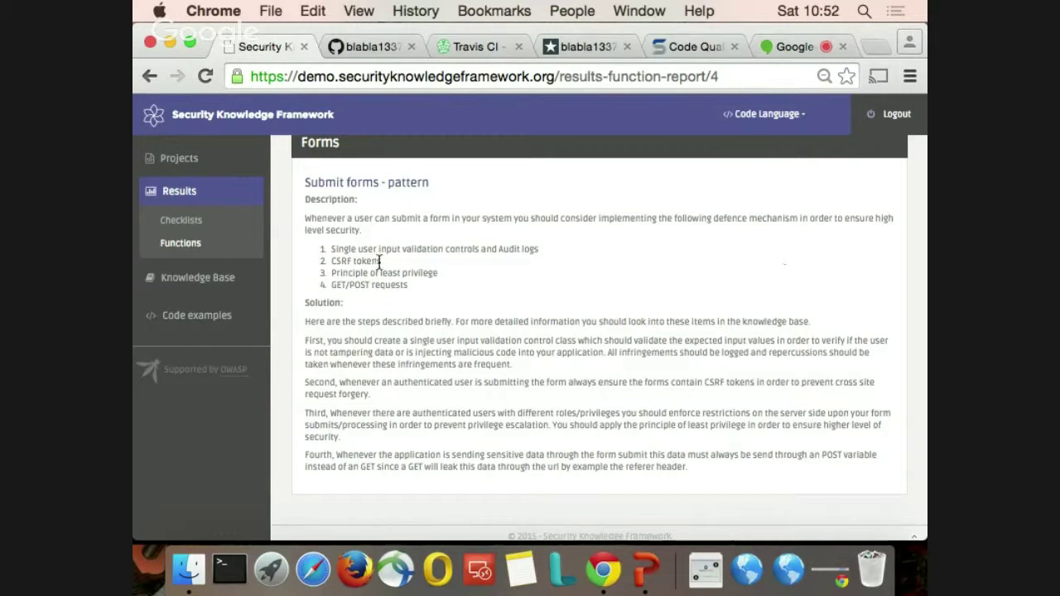
{"action": "scroll", "coordinate": [375, 261], "scroll_direction": "up", "scroll_amount": 15}
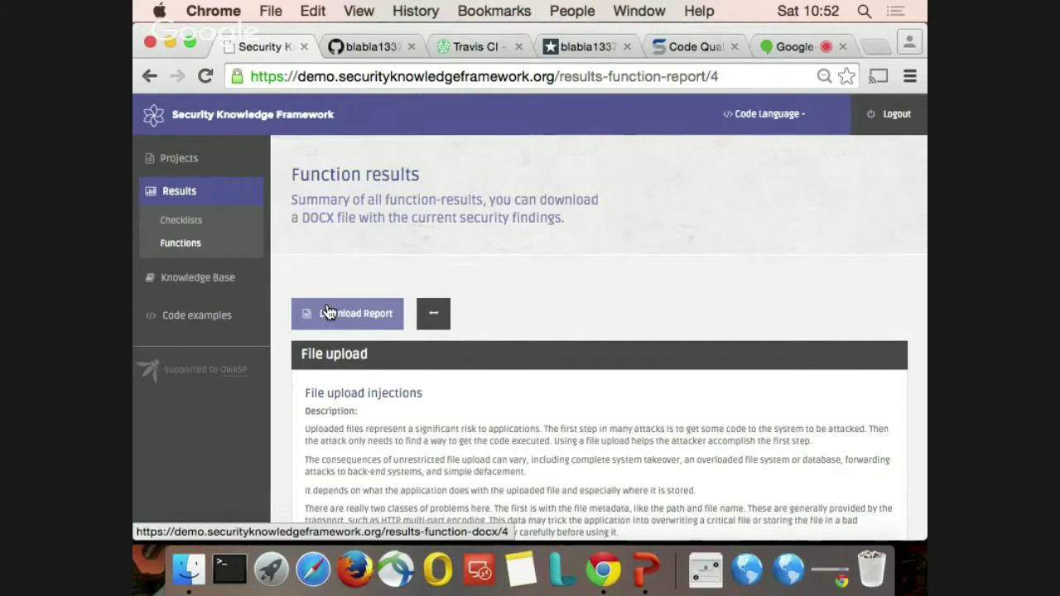
Open the security checklists of the newest SKF project and review the available OWASP top 10, ASVS and custom checklists
{"action": "left_click", "coordinate": [180, 162]}
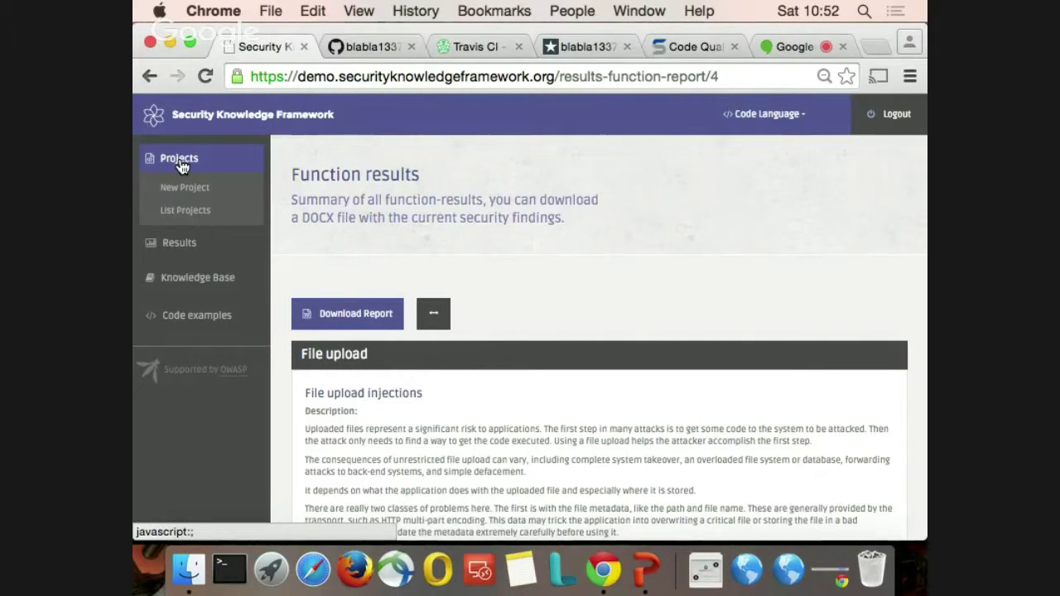
{"action": "left_click", "coordinate": [188, 210]}
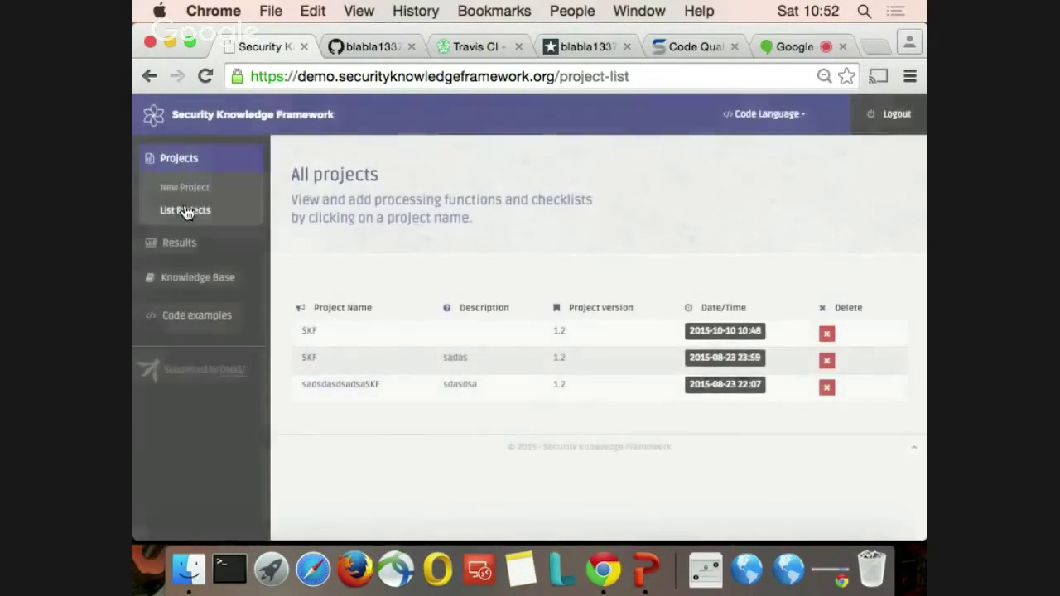
{"action": "left_click", "coordinate": [310, 335]}
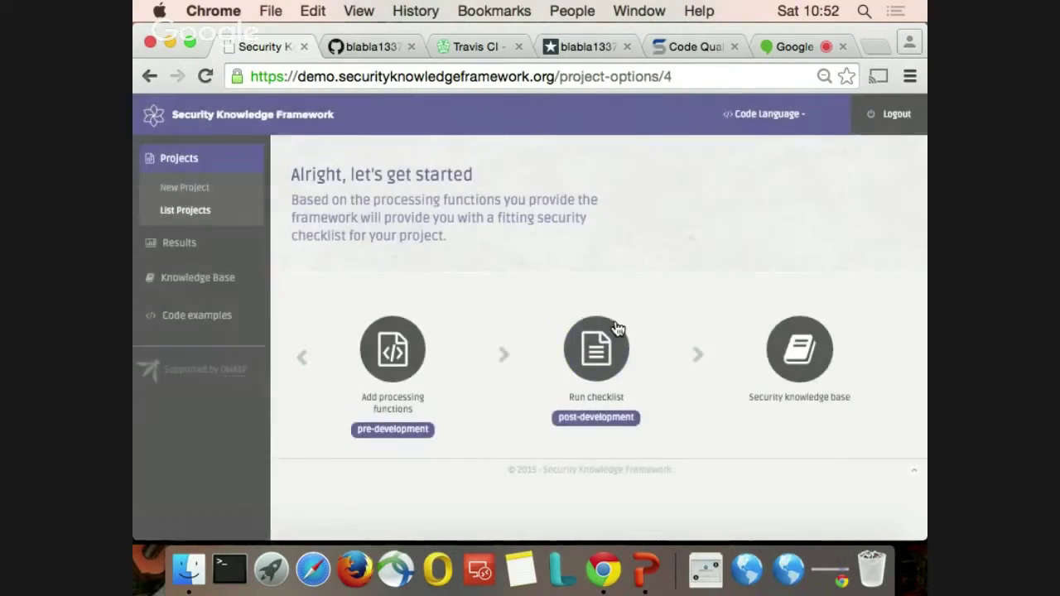
{"action": "left_click", "coordinate": [612, 343]}
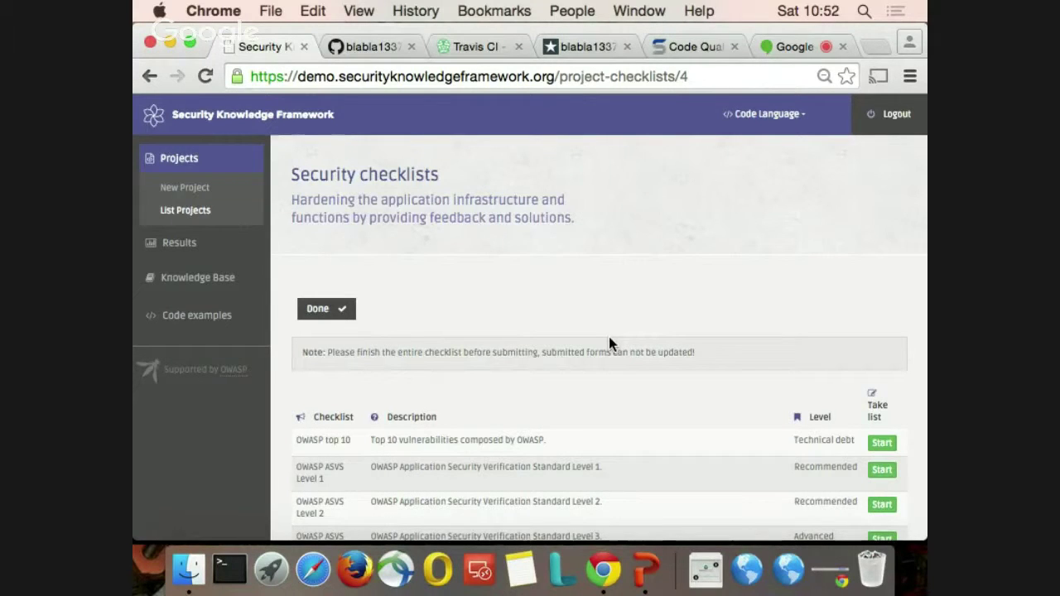
{"action": "scroll", "coordinate": [609, 343], "scroll_direction": "down", "scroll_amount": 3}
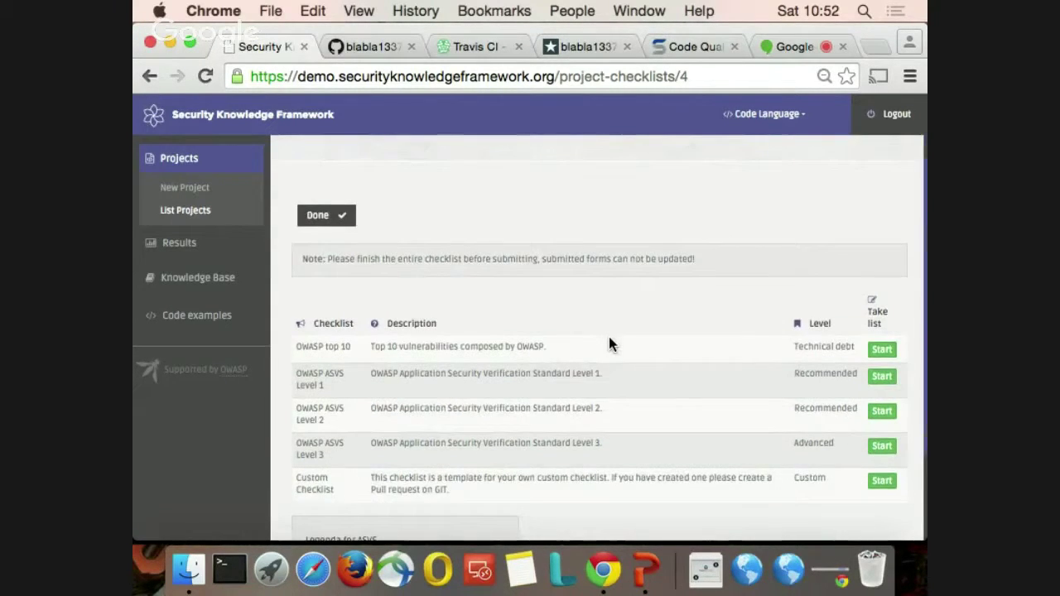
{"action": "key", "text": "super+minus"}
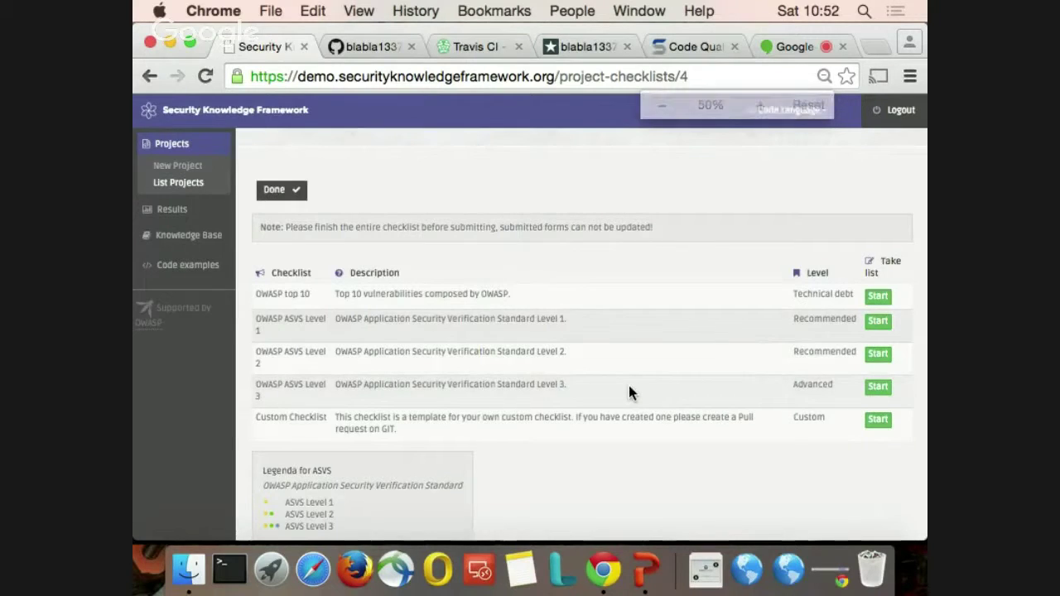
{"action": "key", "text": "super+minus"}
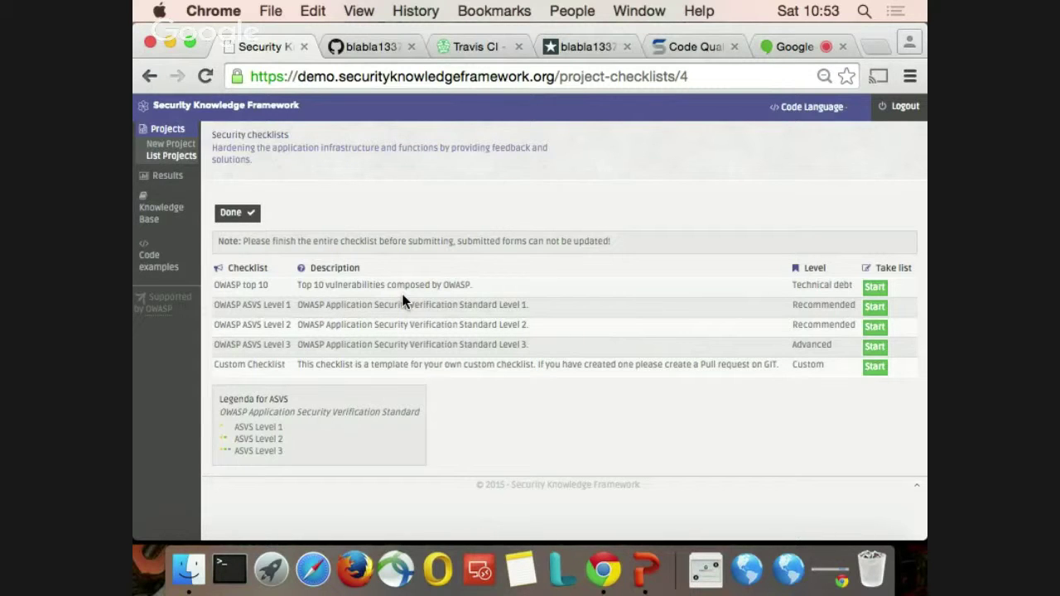
Start the OWASP ASVS Level 3 checklist and make its verification requirements readable
{"action": "left_click", "coordinate": [883, 349]}
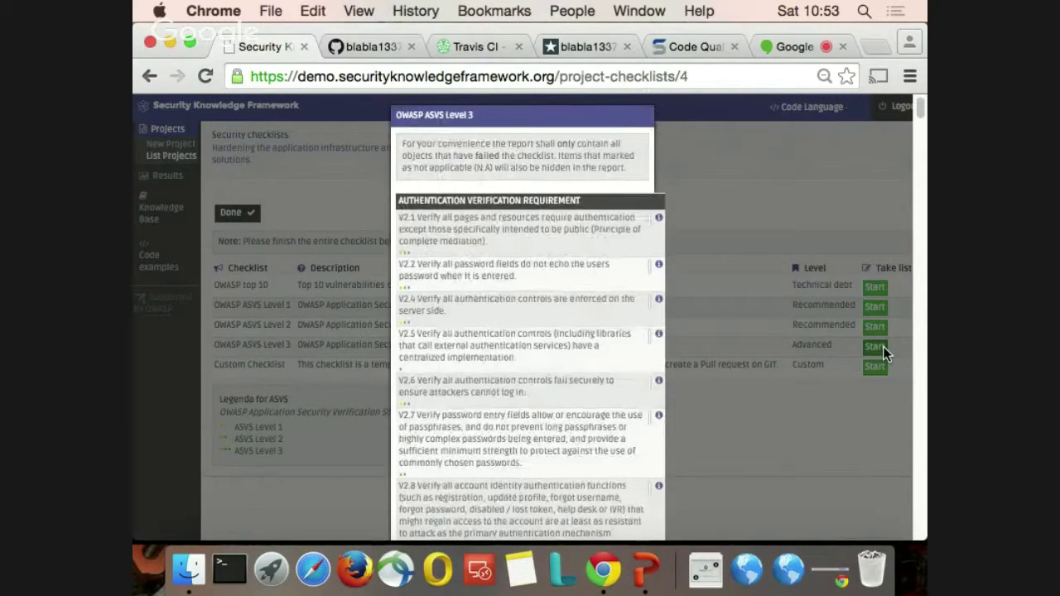
{"action": "key", "text": "super+equal"}
{"action": "key", "text": "super+equal"}
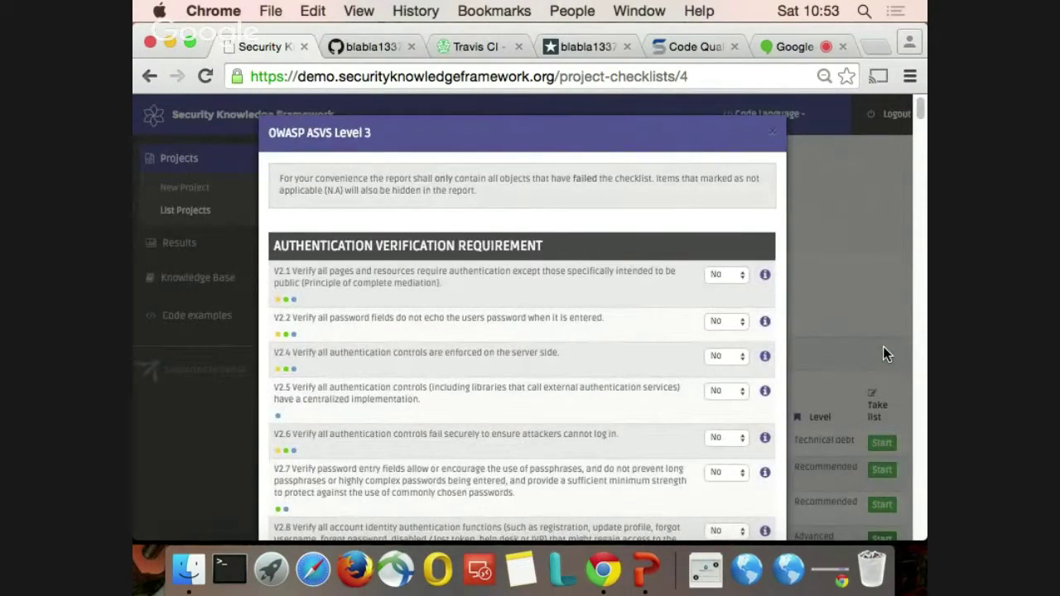
Enlarge the OWASP ASVS Level 3 checklist and read through its authentication verification requirements from V2.1 onward
{"action": "key", "text": "super+equal"}
{"action": "key", "text": "super+equal"}
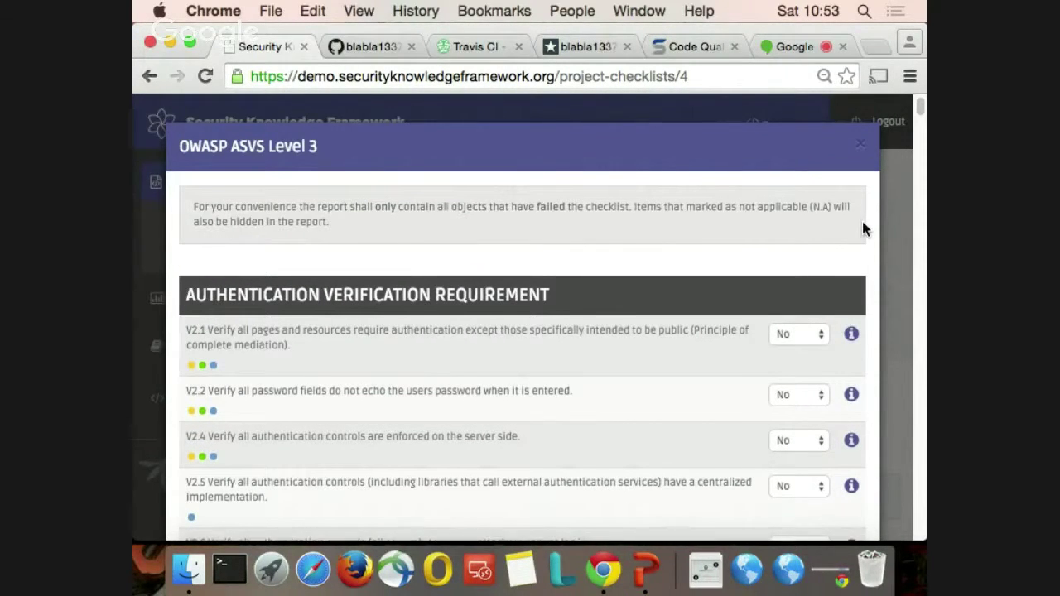
{"action": "scroll", "coordinate": [862, 221], "scroll_direction": "down", "scroll_amount": 1}
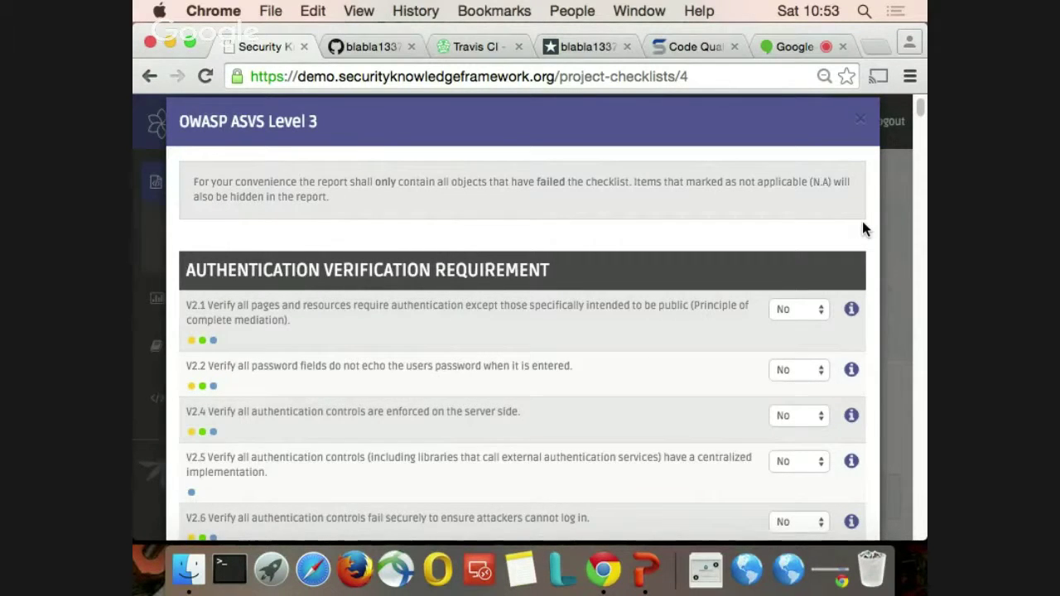
{"action": "scroll", "coordinate": [862, 221], "scroll_direction": "down", "scroll_amount": 2}
{"action": "scroll", "coordinate": [862, 221], "scroll_direction": "down", "scroll_amount": 10}
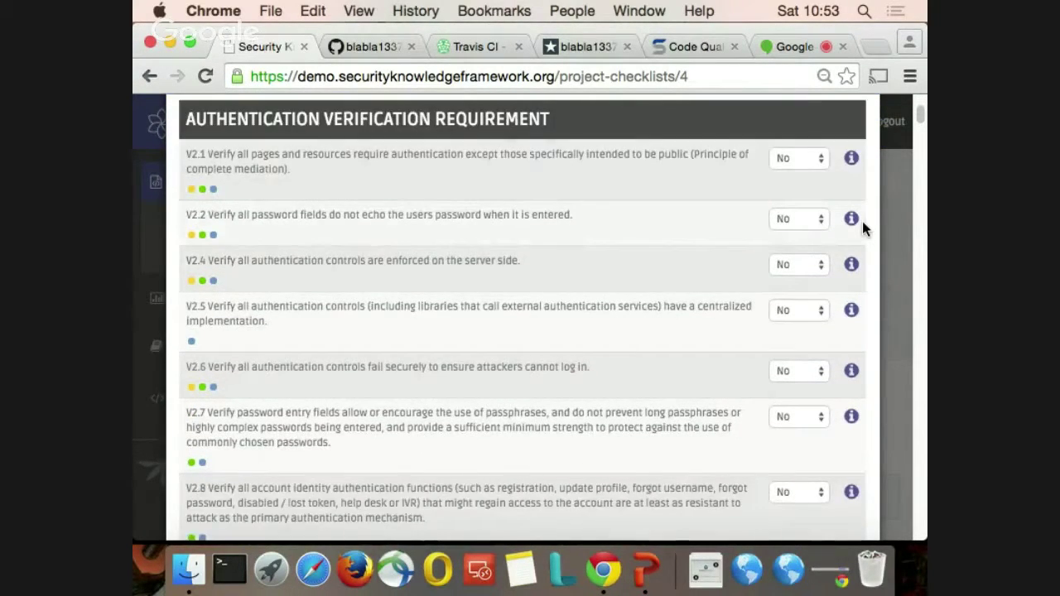
{"action": "scroll", "coordinate": [862, 221], "scroll_direction": "down", "scroll_amount": 7}
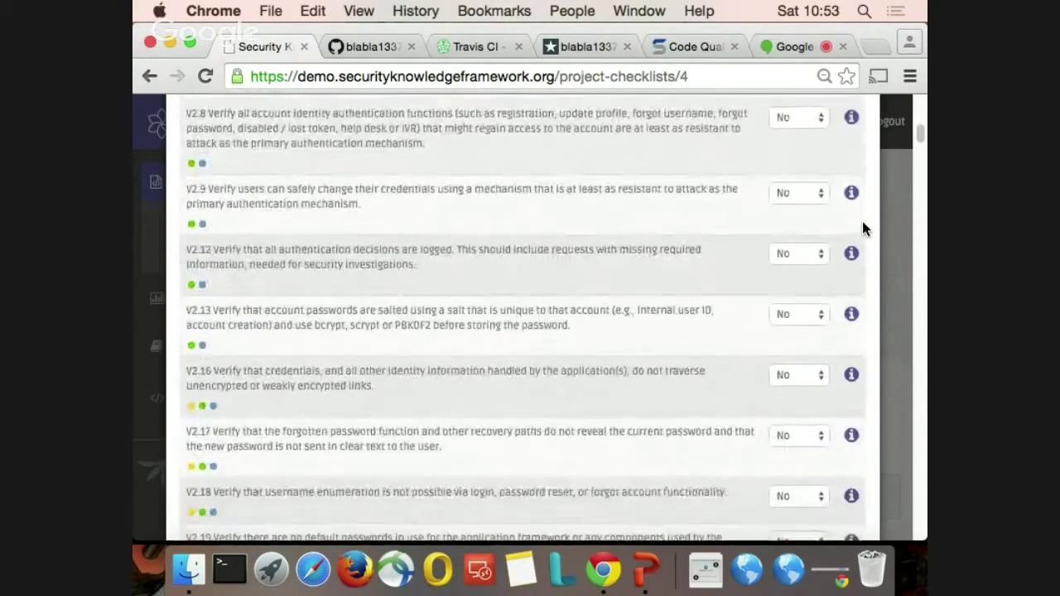
{"action": "scroll", "coordinate": [862, 221], "scroll_direction": "down", "scroll_amount": 7}
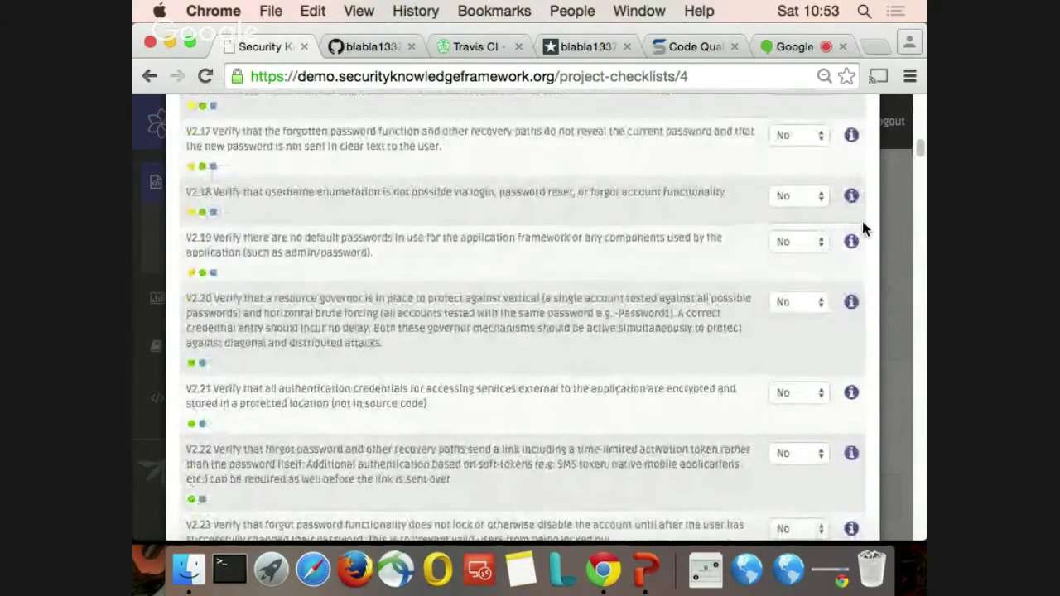
{"action": "scroll", "coordinate": [862, 222], "scroll_direction": "up", "scroll_amount": 20}
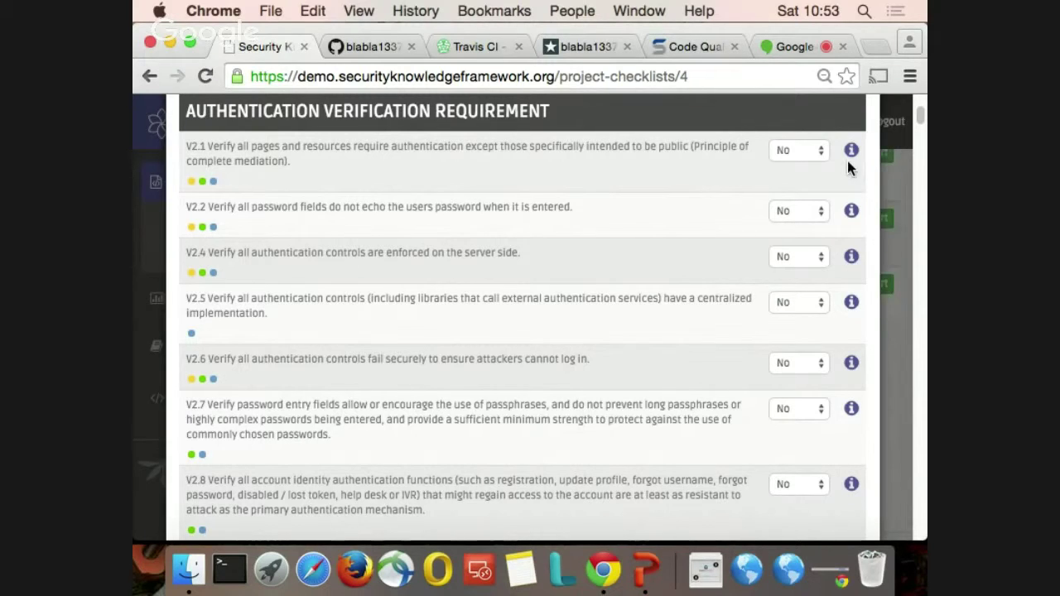
{"action": "scroll", "coordinate": [877, 137], "scroll_direction": "up", "scroll_amount": 2}
{"action": "scroll", "coordinate": [876, 141], "scroll_direction": "down", "scroll_amount": 3}
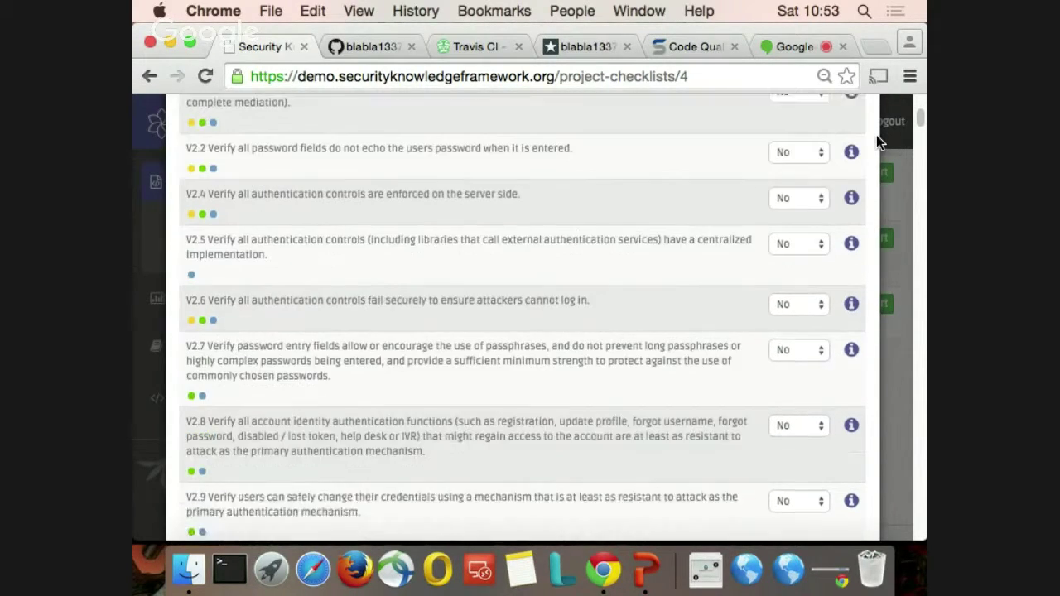
{"action": "scroll", "coordinate": [876, 140], "scroll_direction": "up", "scroll_amount": 2}
{"action": "scroll", "coordinate": [876, 141], "scroll_direction": "down", "scroll_amount": 4}
{"action": "scroll", "coordinate": [877, 135], "scroll_direction": "down", "scroll_amount": 20}
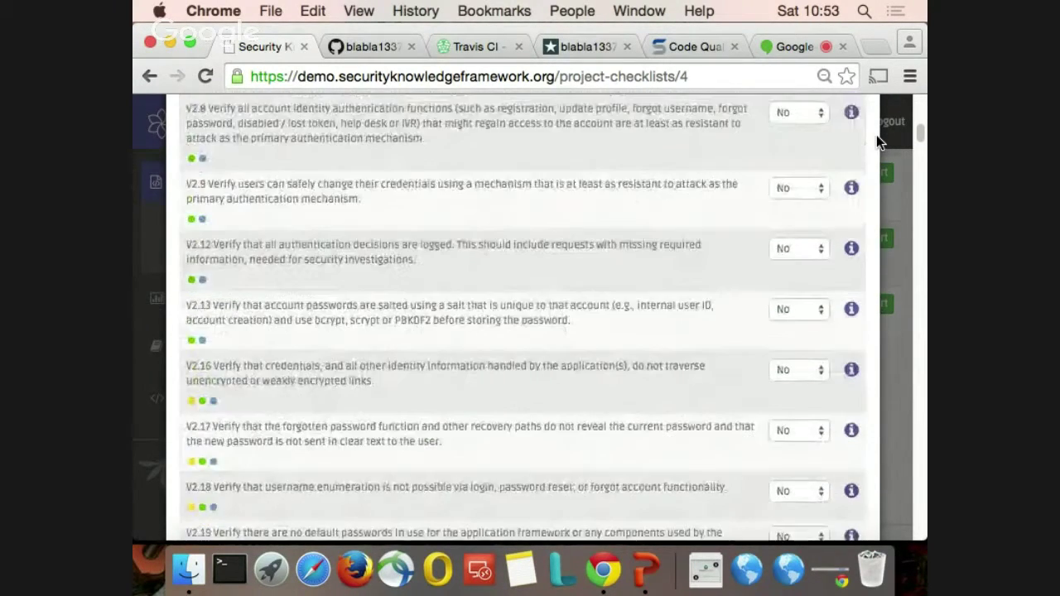
Review the checklist's requirement sections from V3 session management through access control, input handling, logging and data protection
{"action": "scroll", "coordinate": [876, 135], "scroll_direction": "down", "scroll_amount": 5}
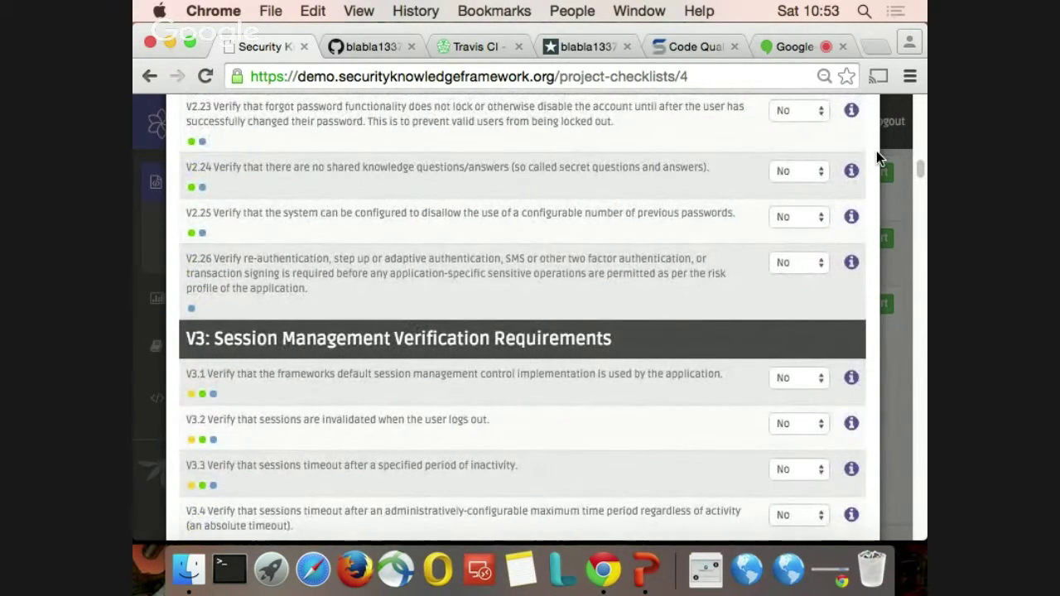
{"action": "scroll", "coordinate": [876, 154], "scroll_direction": "down", "scroll_amount": 2}
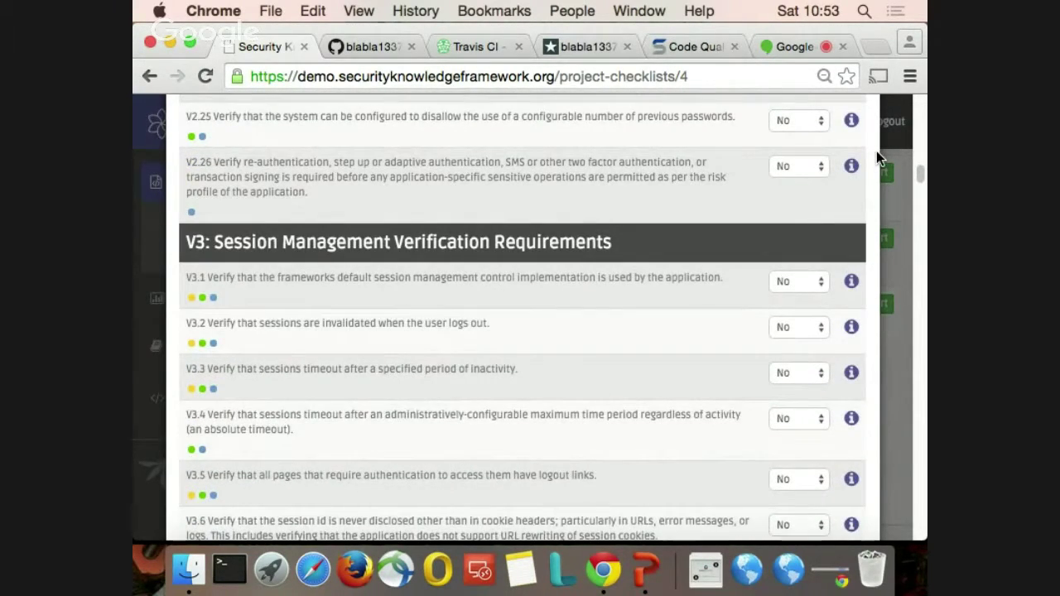
{"action": "scroll", "coordinate": [876, 153], "scroll_direction": "down", "scroll_amount": 6}
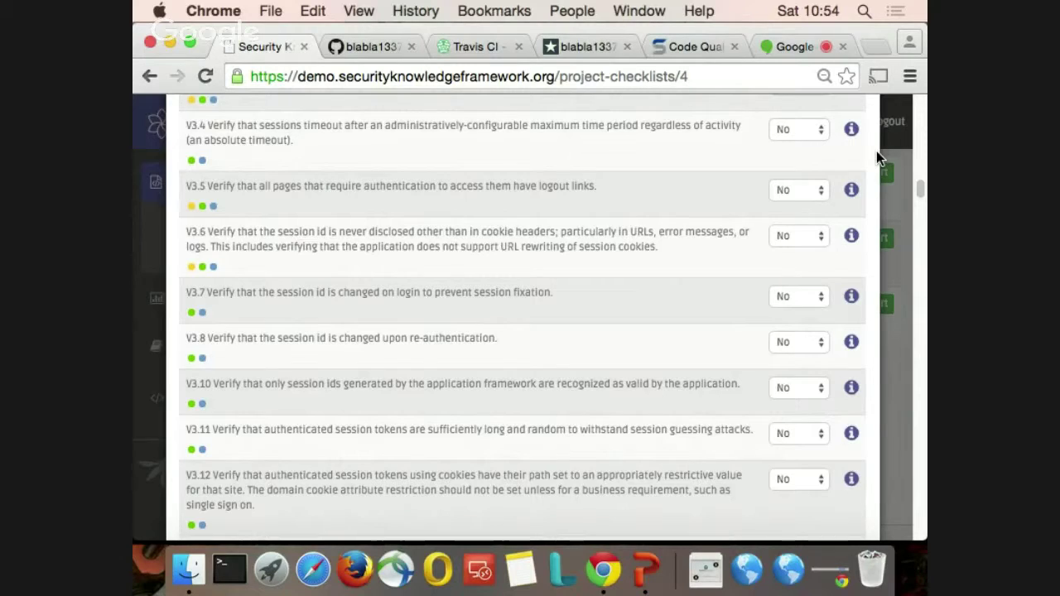
{"action": "scroll", "coordinate": [870, 155], "scroll_direction": "down", "scroll_amount": 10}
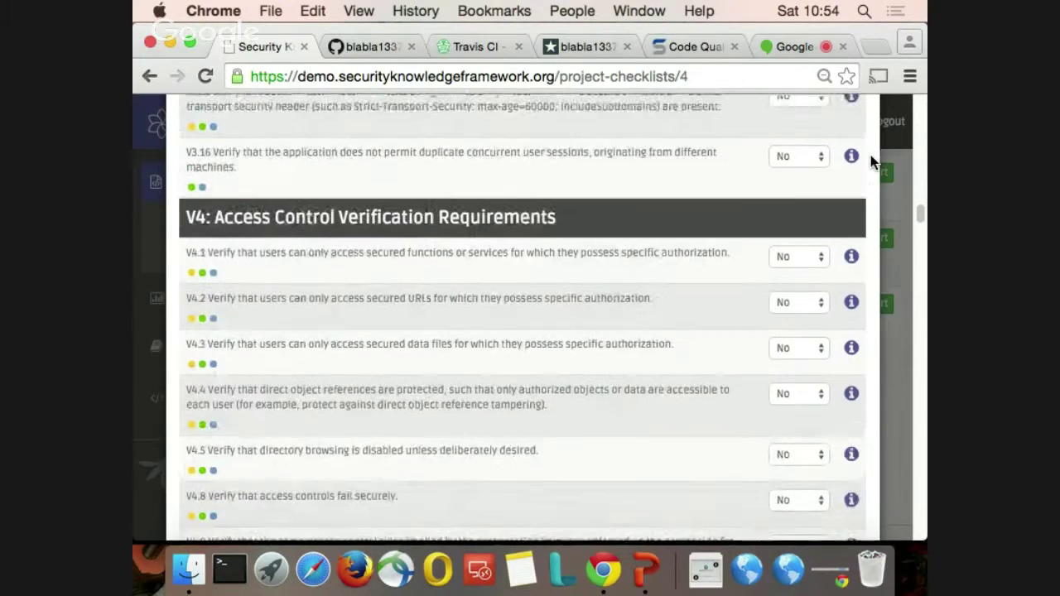
{"action": "scroll", "coordinate": [871, 155], "scroll_direction": "down", "scroll_amount": 15}
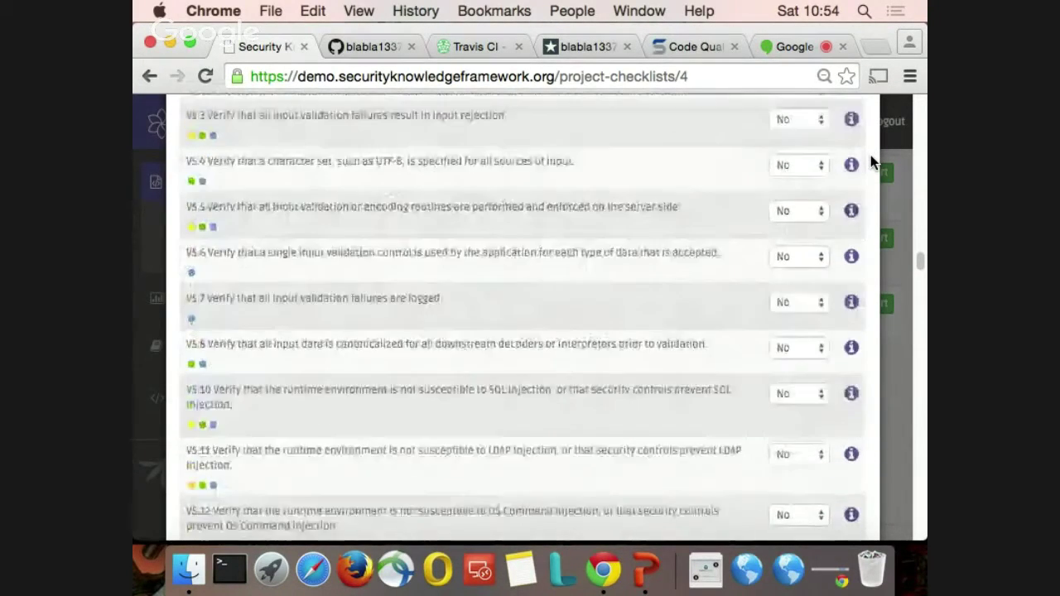
{"action": "scroll", "coordinate": [871, 155], "scroll_direction": "down", "scroll_amount": 15}
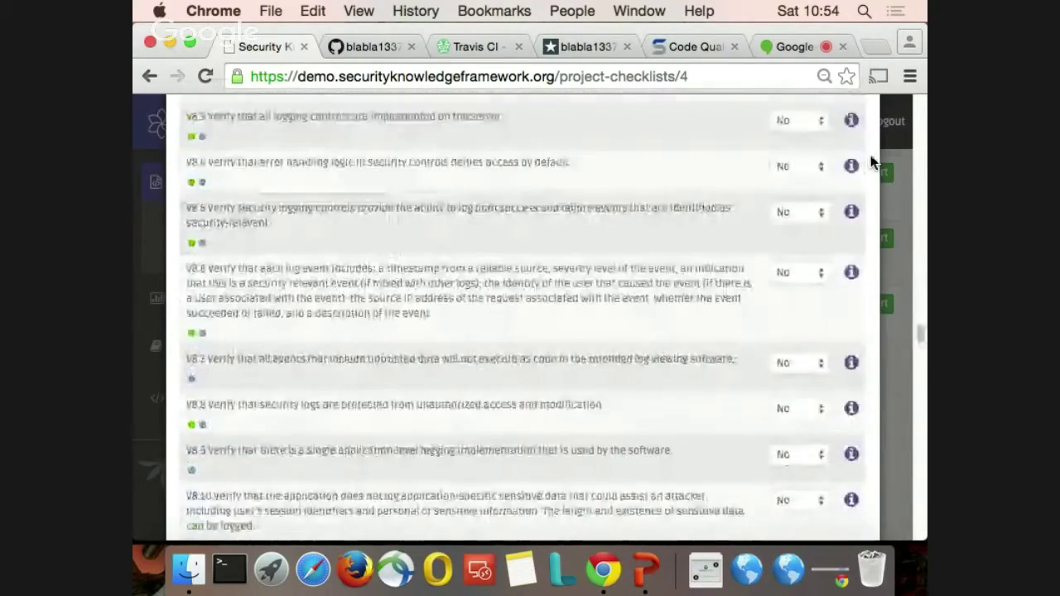
{"action": "scroll", "coordinate": [871, 162], "scroll_direction": "down", "scroll_amount": 15}
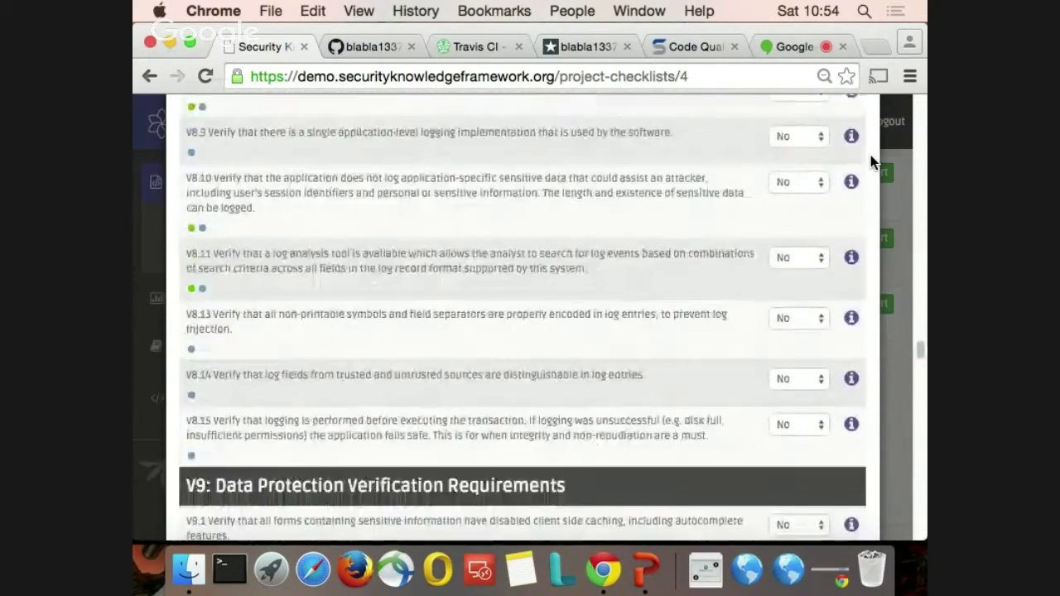
{"action": "scroll", "coordinate": [870, 162], "scroll_direction": "down", "scroll_amount": 15}
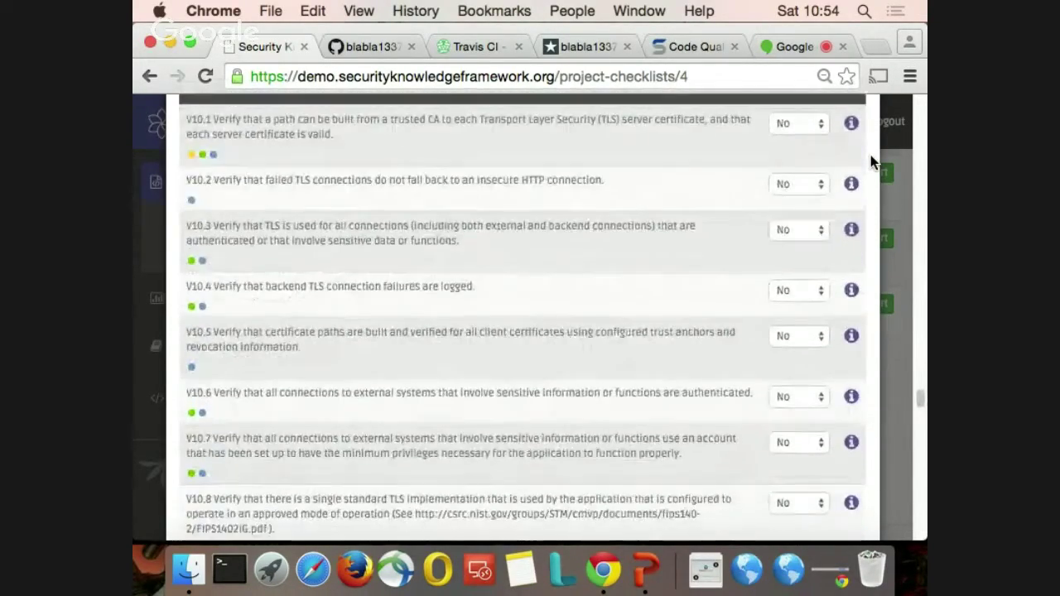
Examine the HTTP security, malicious controls, and files and resources requirements through to the end of the checklist
{"action": "scroll", "coordinate": [870, 162], "scroll_direction": "up", "scroll_amount": 10}
{"action": "scroll", "coordinate": [871, 162], "scroll_direction": "down", "scroll_amount": 2}
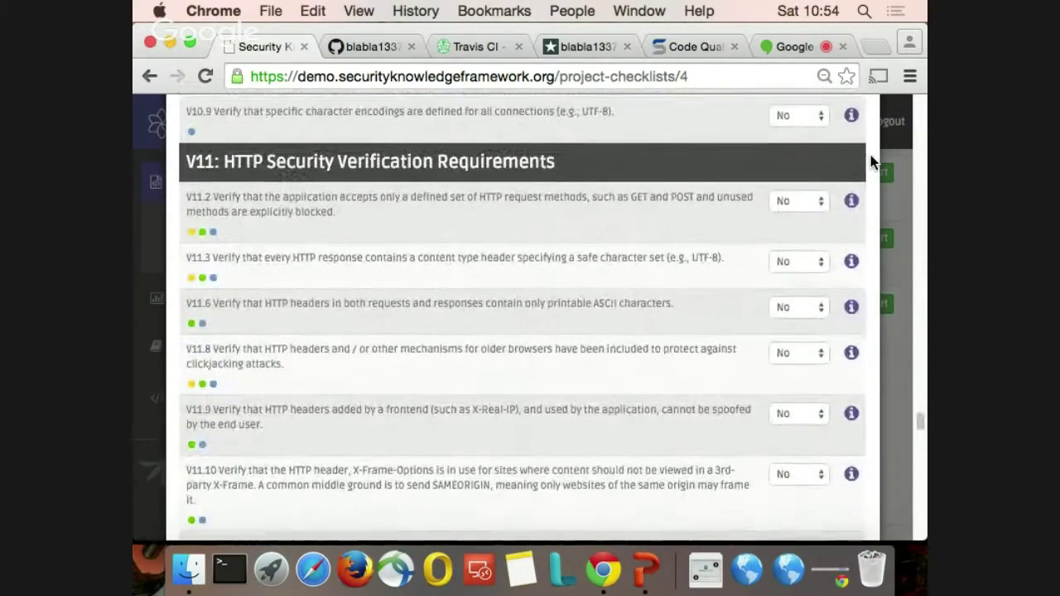
{"action": "scroll", "coordinate": [870, 155], "scroll_direction": "down", "scroll_amount": 6}
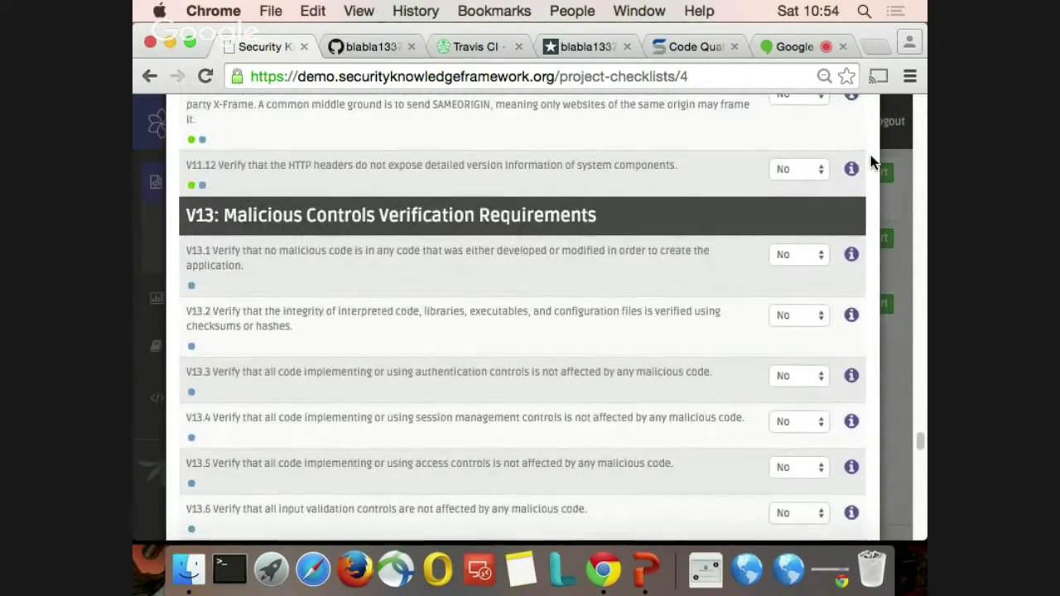
{"action": "scroll", "coordinate": [871, 154], "scroll_direction": "down", "scroll_amount": 6}
{"action": "scroll", "coordinate": [871, 155], "scroll_direction": "down", "scroll_amount": 15}
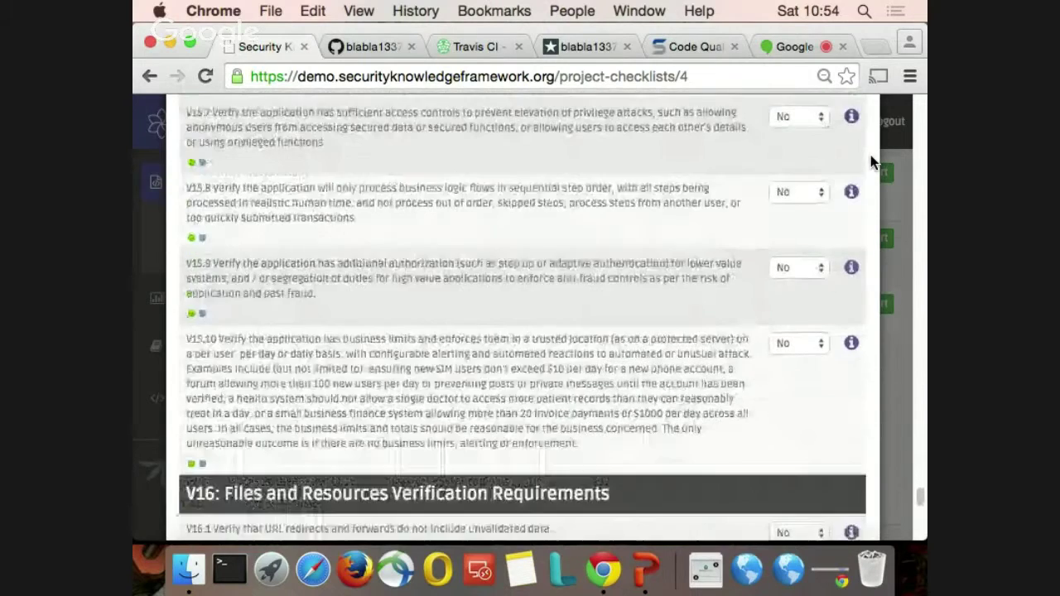
{"action": "scroll", "coordinate": [871, 161], "scroll_direction": "down", "scroll_amount": 4}
{"action": "scroll", "coordinate": [871, 155], "scroll_direction": "down", "scroll_amount": 9}
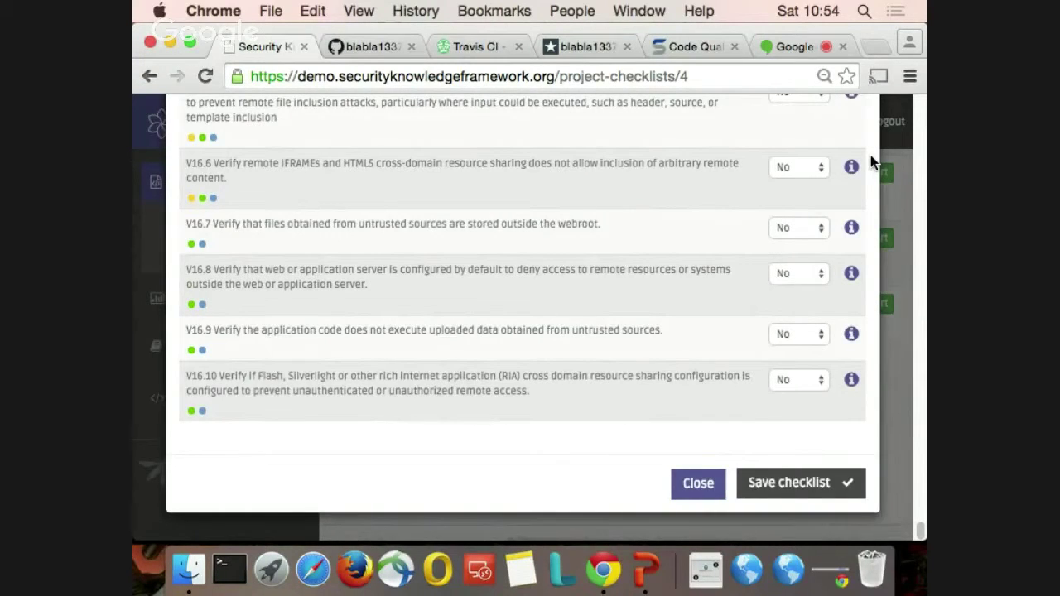
Answer Yes to requirement V2.1 on page and resource authentication, and save the ASVS Level 3 checklist
{"action": "scroll", "coordinate": [870, 155], "scroll_direction": "up", "scroll_amount": 20}
{"action": "scroll", "coordinate": [786, 222], "scroll_direction": "down", "scroll_amount": 2}
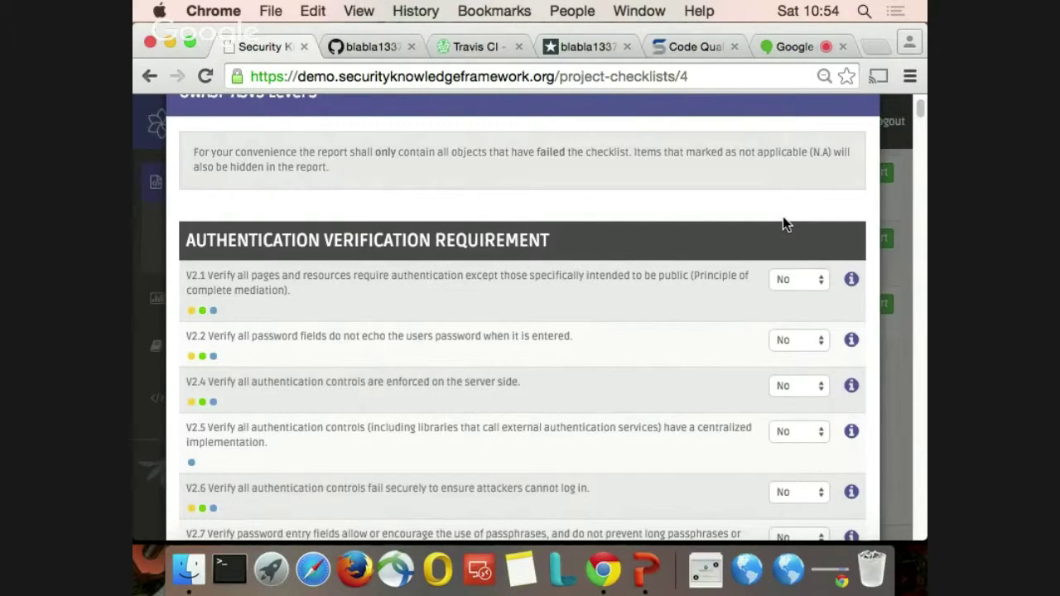
{"action": "left_click", "coordinate": [803, 282]}
{"action": "left_click", "coordinate": [805, 290]}
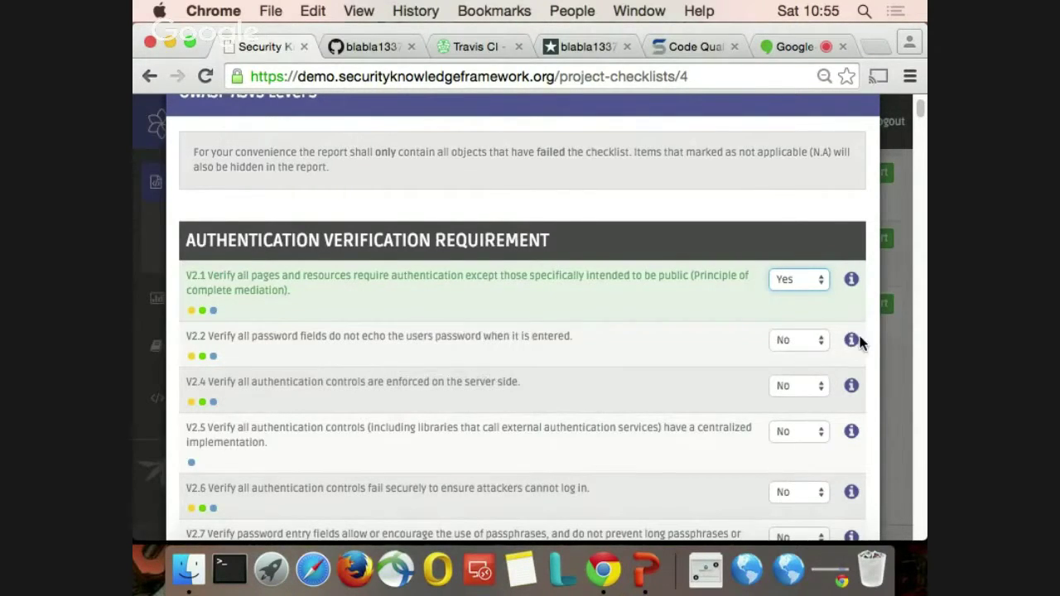
{"action": "mouse_move", "coordinate": [855, 341]}
{"action": "scroll", "coordinate": [873, 187], "scroll_direction": "down", "scroll_amount": 15}
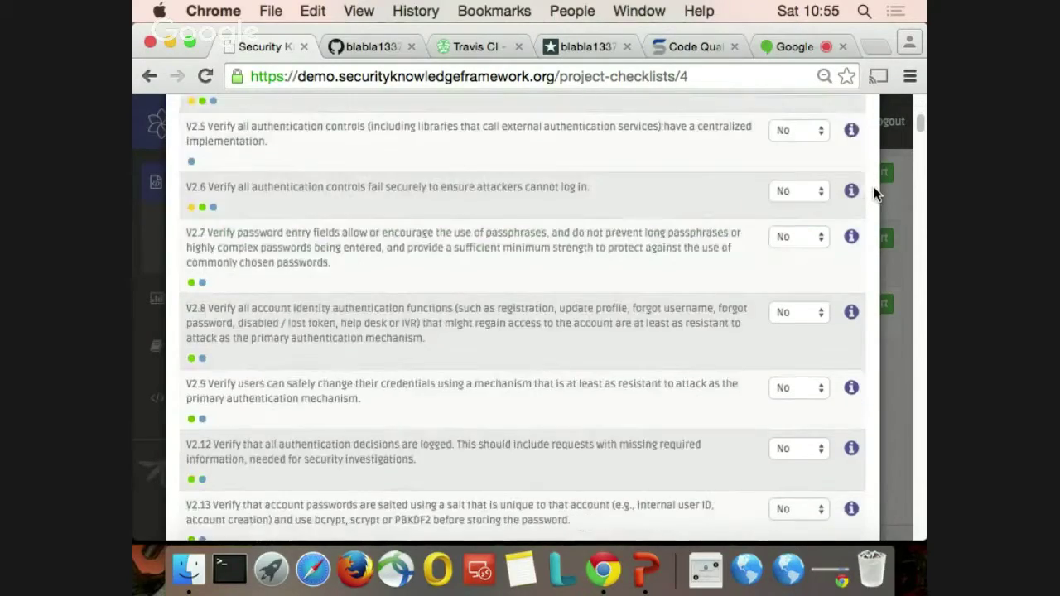
{"action": "scroll", "coordinate": [874, 189], "scroll_direction": "down", "scroll_amount": 20}
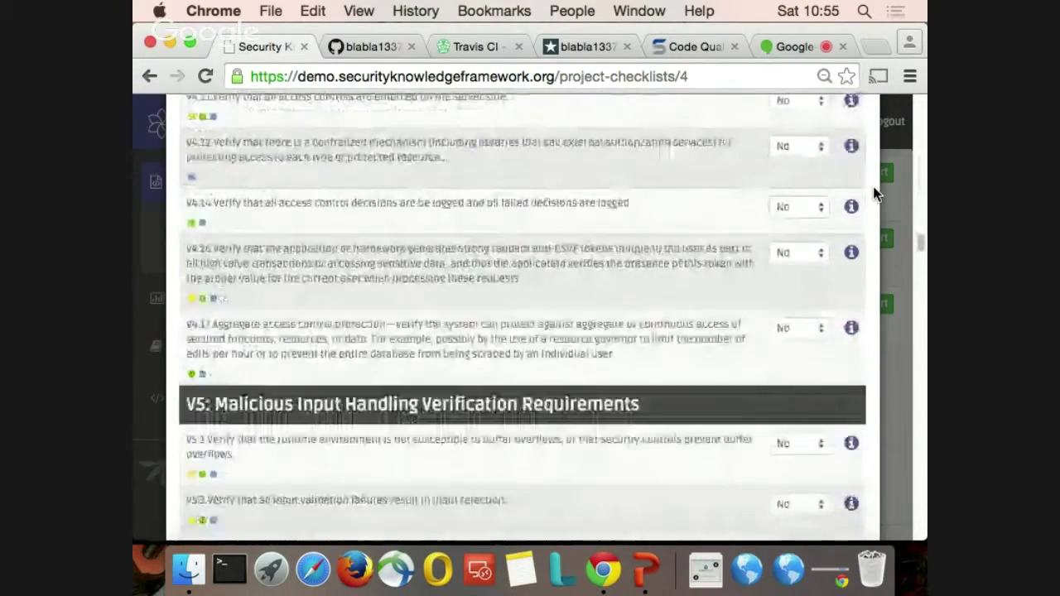
{"action": "scroll", "coordinate": [873, 186], "scroll_direction": "down", "scroll_amount": 10}
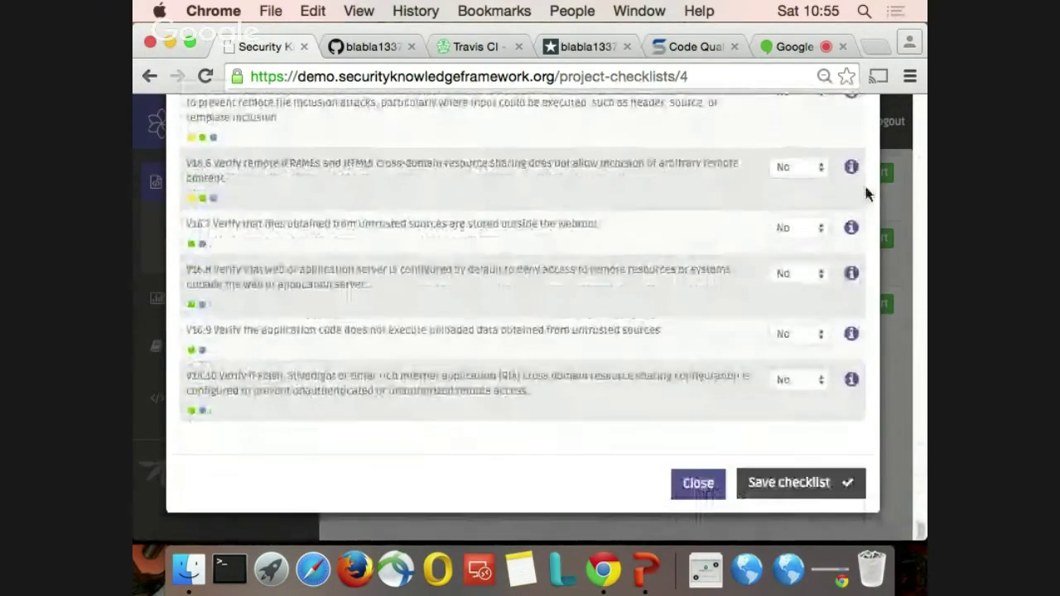
{"action": "left_click", "coordinate": [788, 480]}
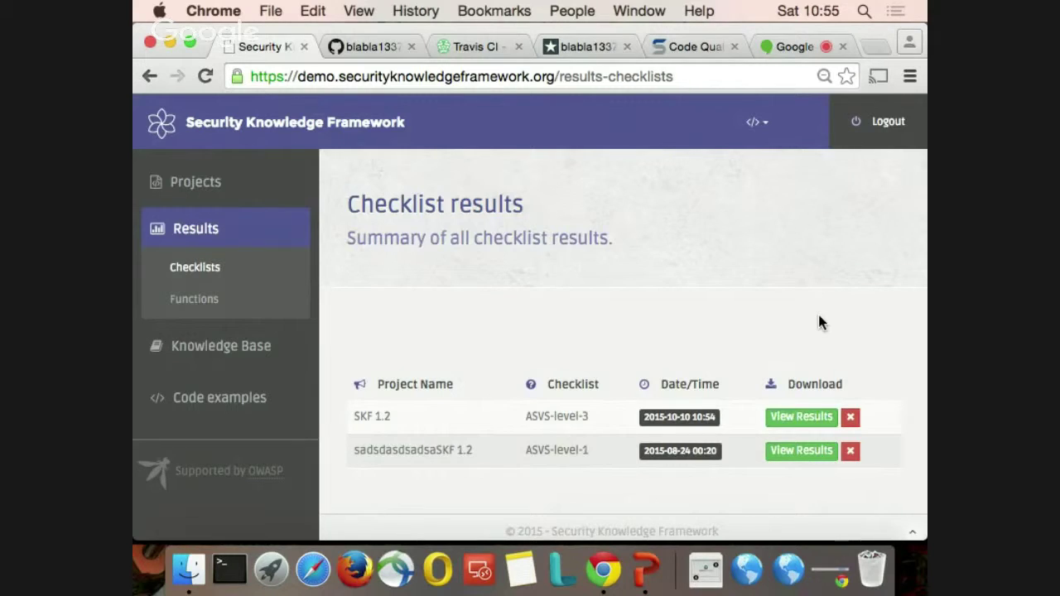
View the ASVS-level-3 results of project SKF 1.2 and read the descriptions and solutions of the failed items
{"action": "left_click", "coordinate": [795, 422]}
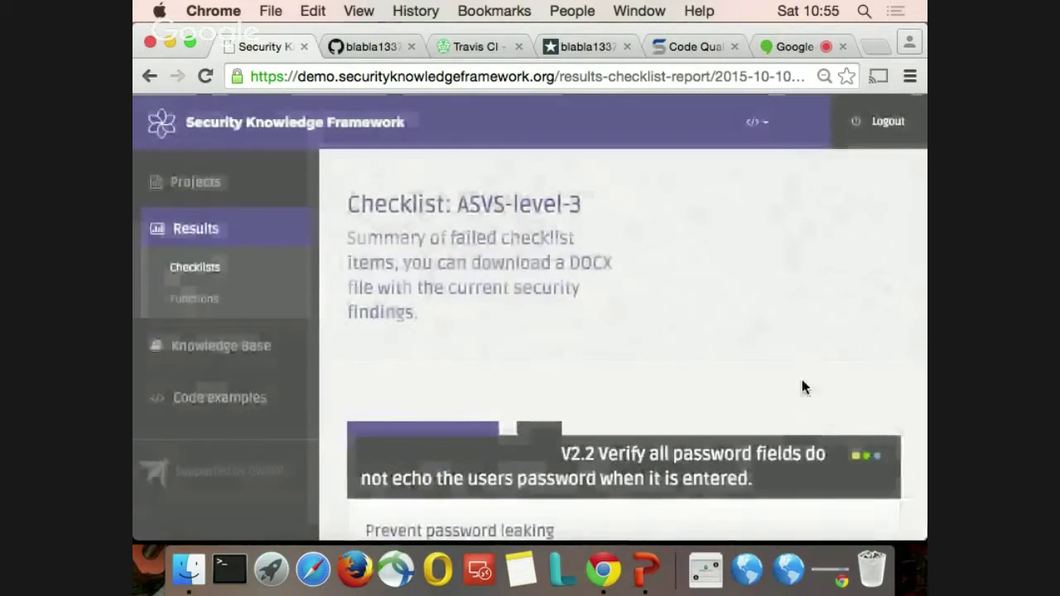
{"action": "key", "text": "super+minus"}
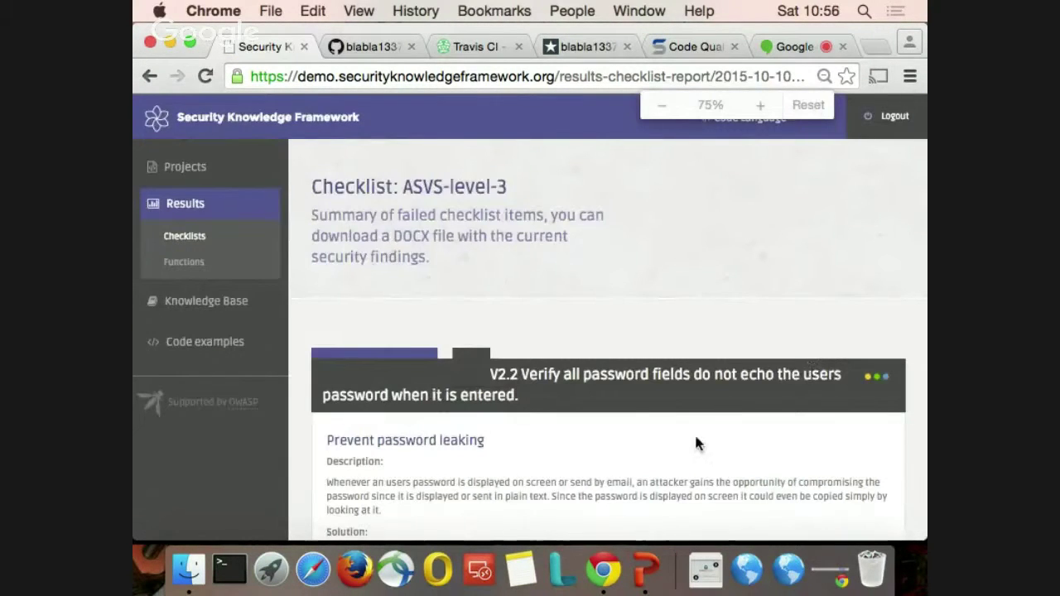
{"action": "scroll", "coordinate": [697, 430], "scroll_direction": "down", "scroll_amount": 3}
{"action": "key", "text": "super+minus"}
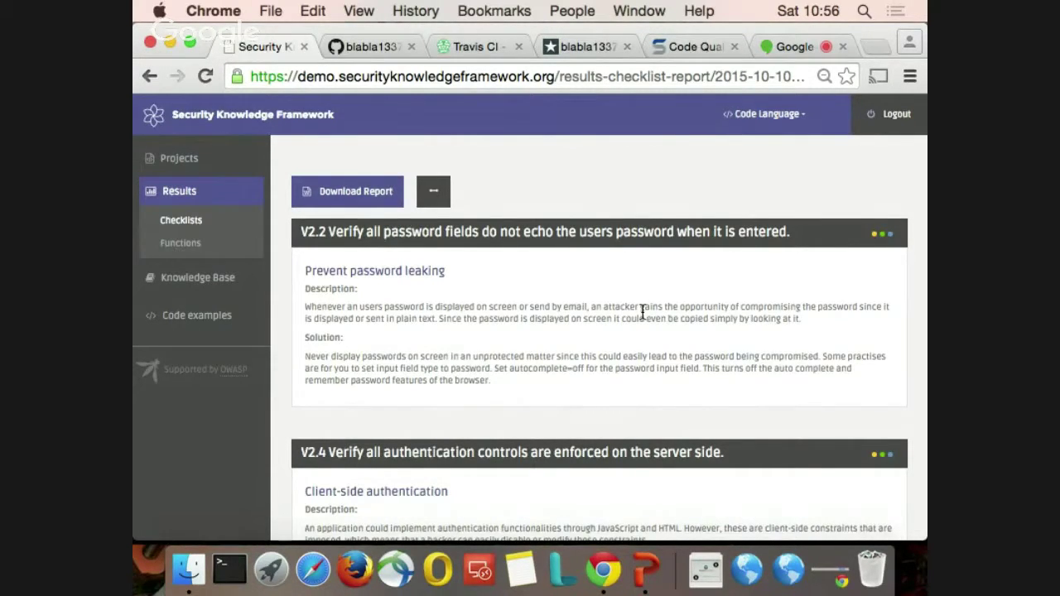
{"action": "scroll", "coordinate": [642, 310], "scroll_direction": "down", "scroll_amount": 5}
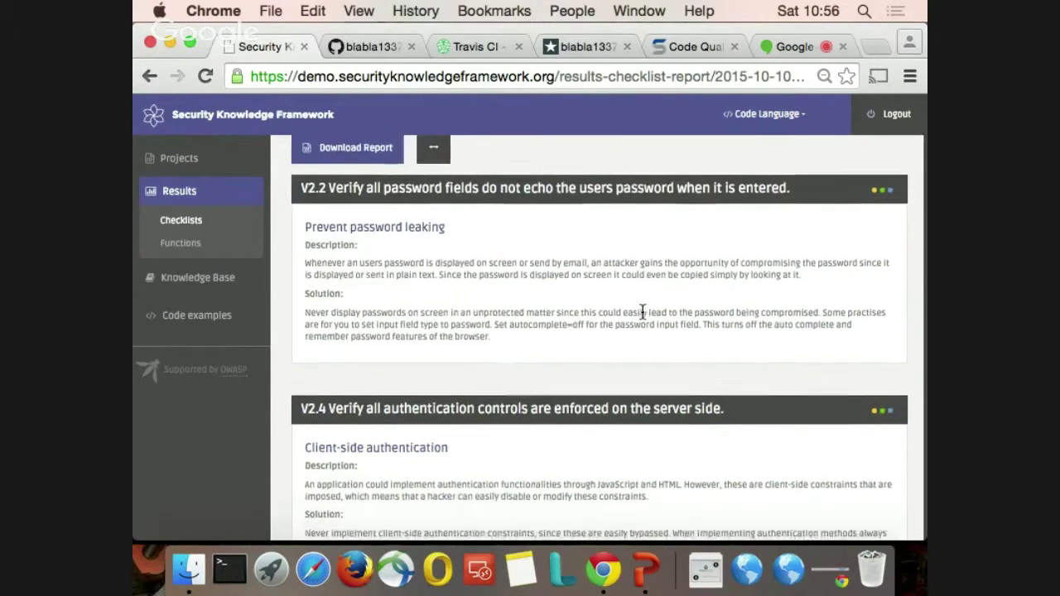
{"action": "scroll", "coordinate": [642, 311], "scroll_direction": "up", "scroll_amount": 10}
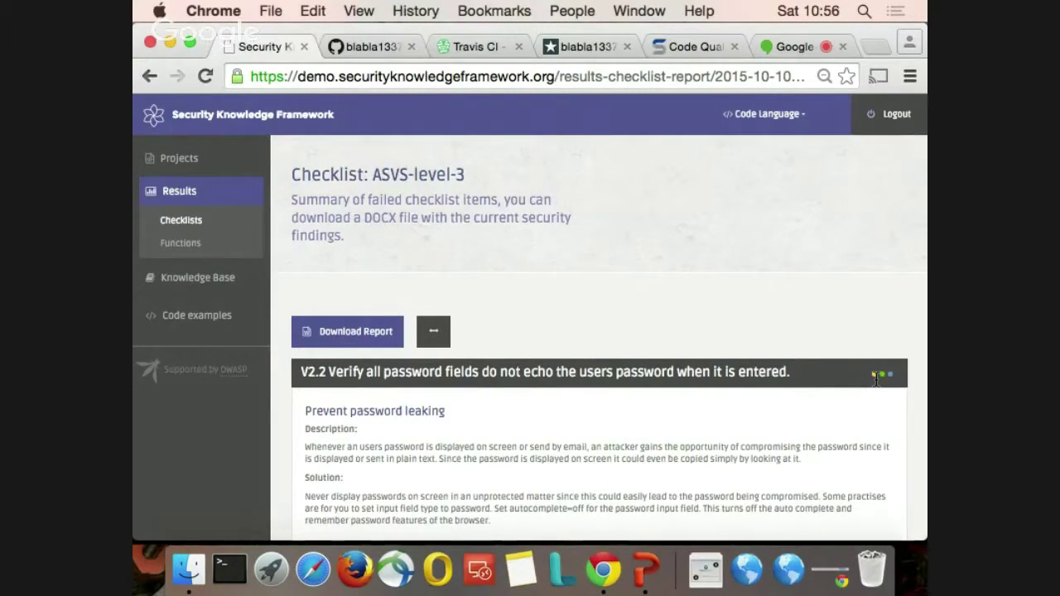
{"action": "scroll", "coordinate": [834, 429], "scroll_direction": "down", "scroll_amount": 10}
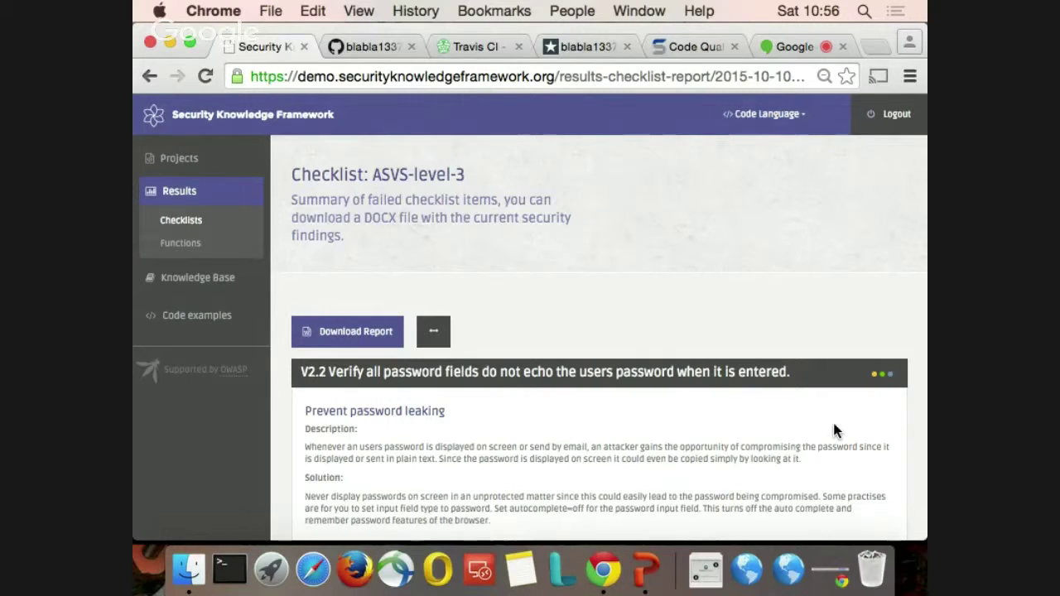
Expand the project options to leave the checklist report
{"action": "left_click", "coordinate": [178, 159]}
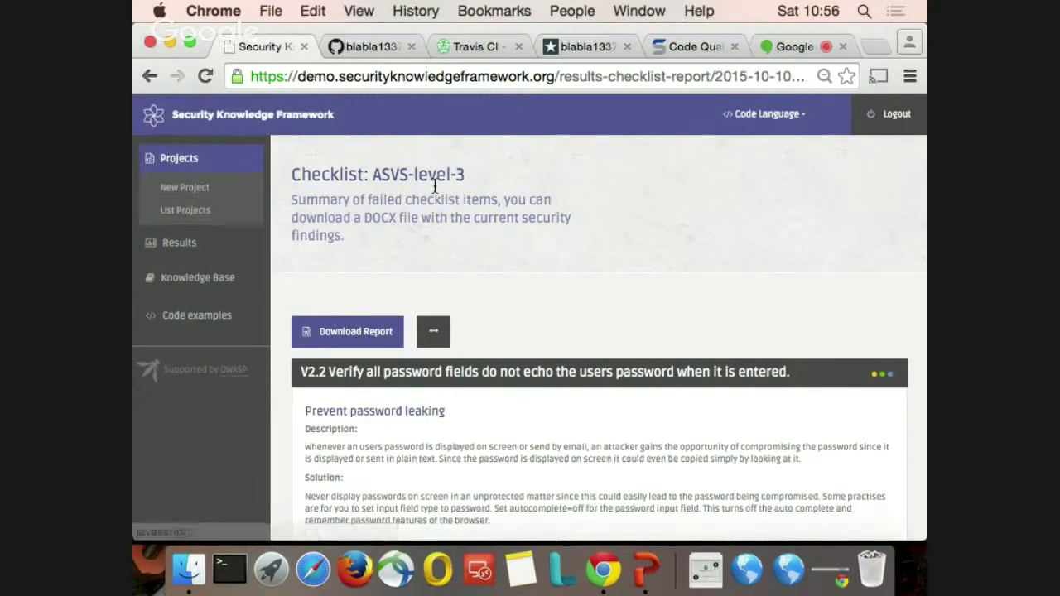